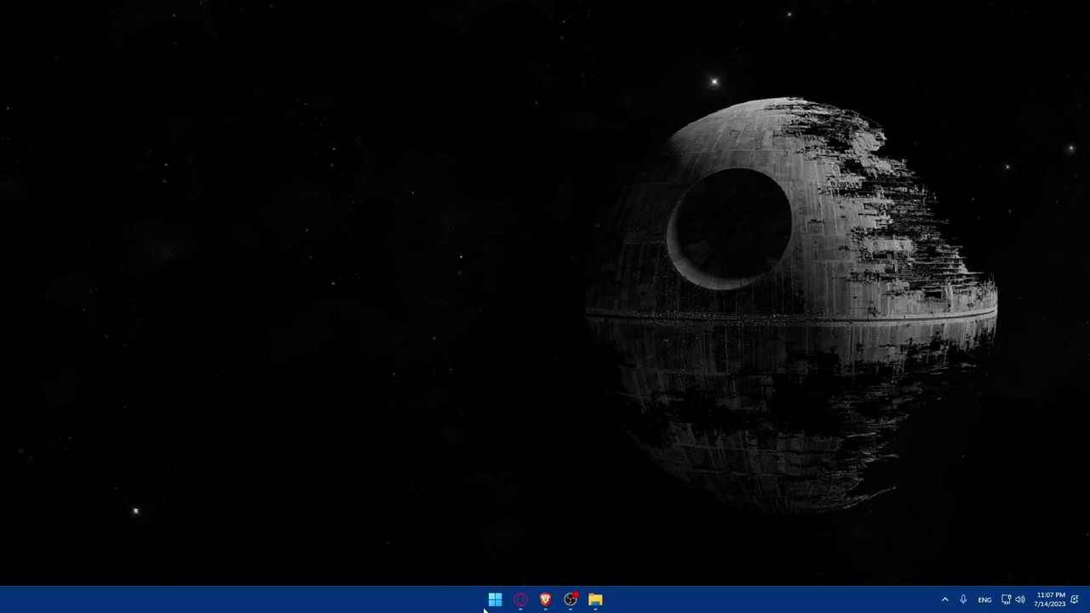
Launch Brave and load desjardins.com, discarding the autocompleted British Columbia address.
{"action": "left_click", "coordinate": [545, 600]}
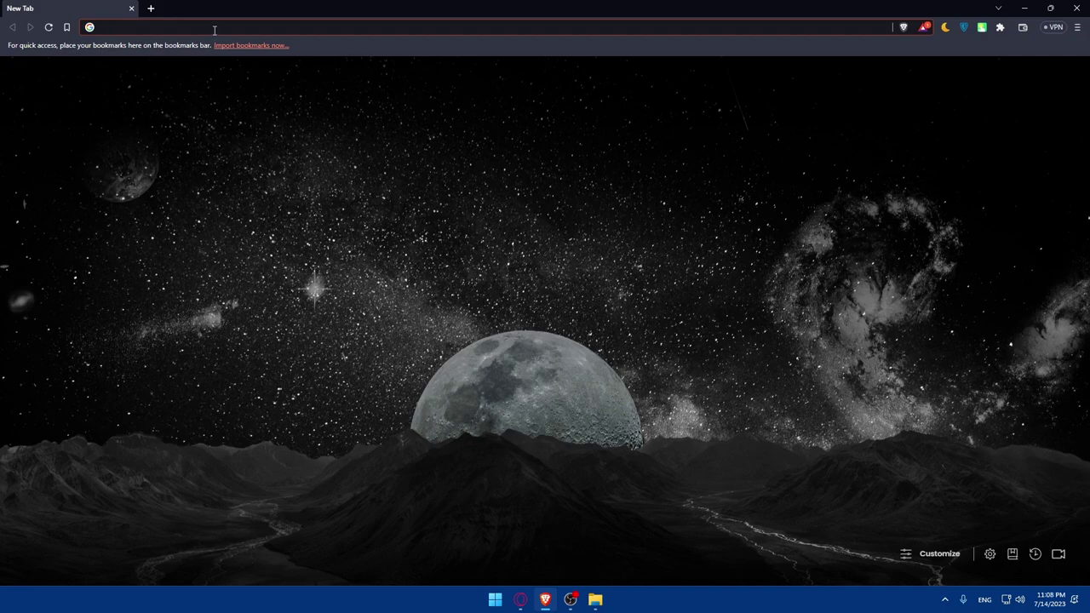
{"action": "type", "text": "desjardin"}
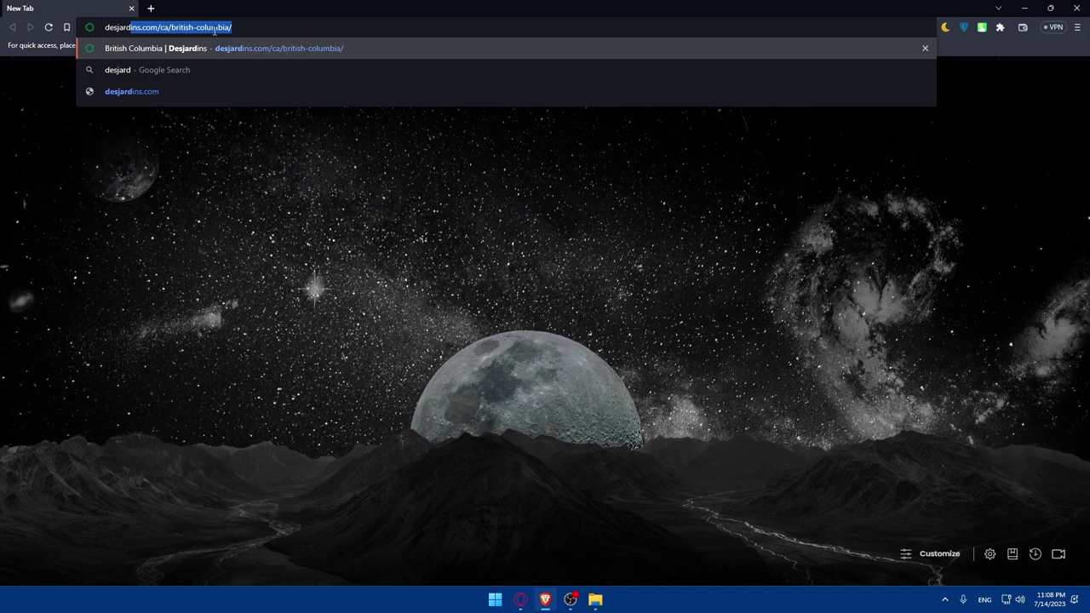
{"action": "type", "text": "s."}
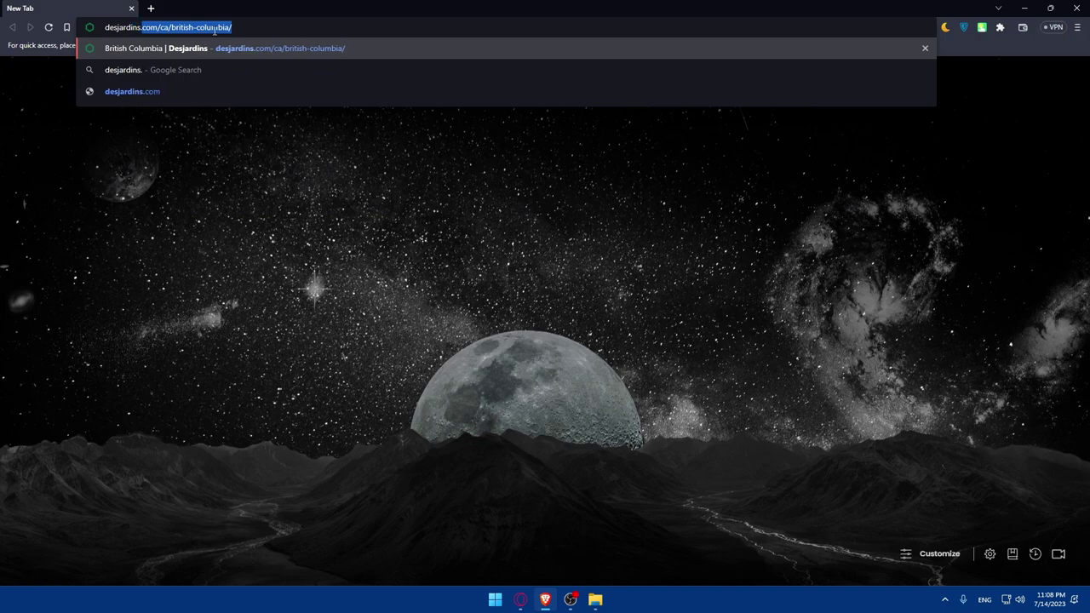
{"action": "type", "text": "com"}
{"action": "key", "text": "Delete"}
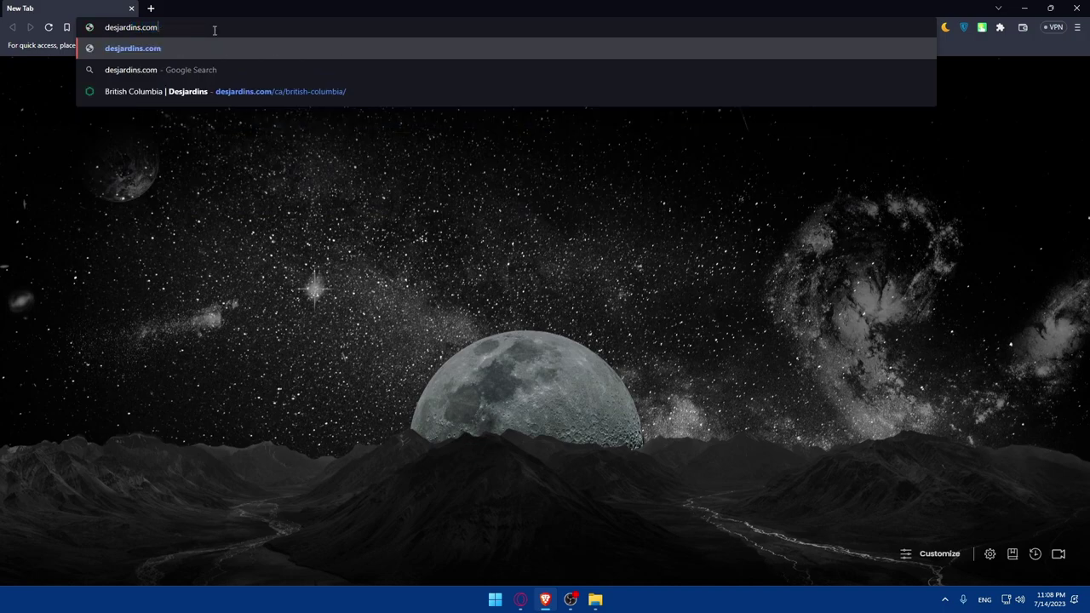
{"action": "key", "text": "Return"}
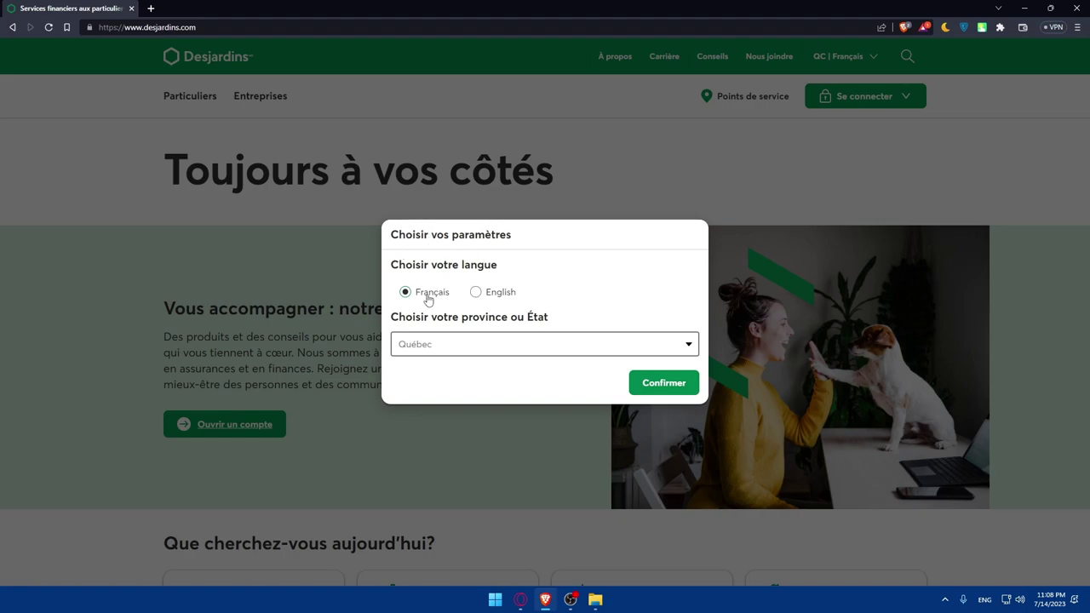
Choose English and Alberta in the site settings dialog and confirm them.
{"action": "left_click", "coordinate": [476, 292]}
{"action": "left_click", "coordinate": [502, 344]}
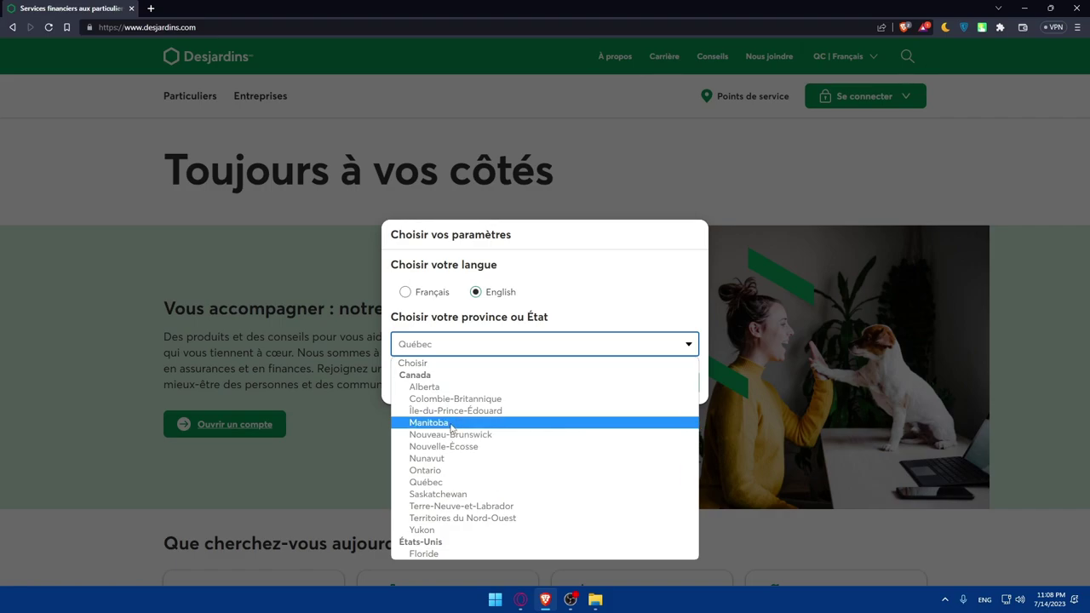
{"action": "left_click", "coordinate": [433, 386]}
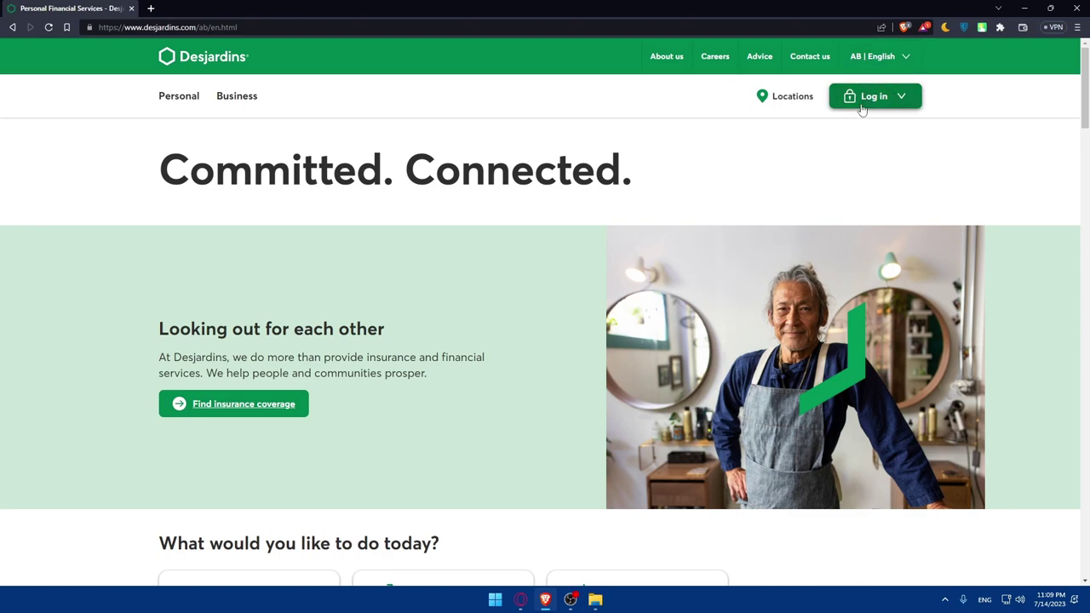
{"action": "scroll", "coordinate": [804, 166], "scroll_direction": "down", "scroll_amount": 1}
{"action": "scroll", "coordinate": [772, 195], "scroll_direction": "up", "scroll_amount": 1}
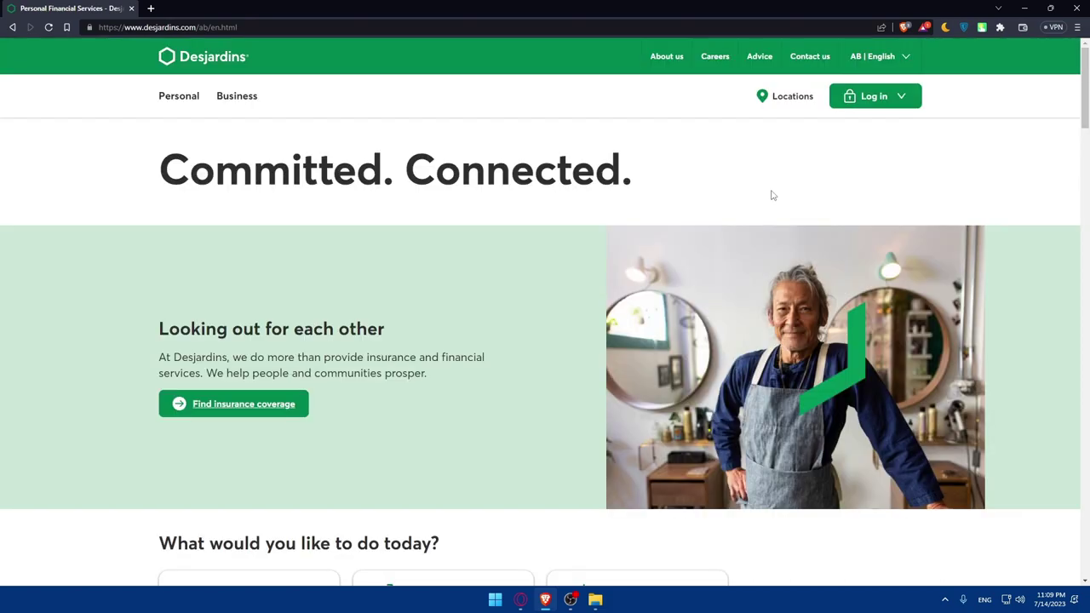
{"action": "left_click", "coordinate": [180, 101]}
{"action": "left_click", "coordinate": [236, 102]}
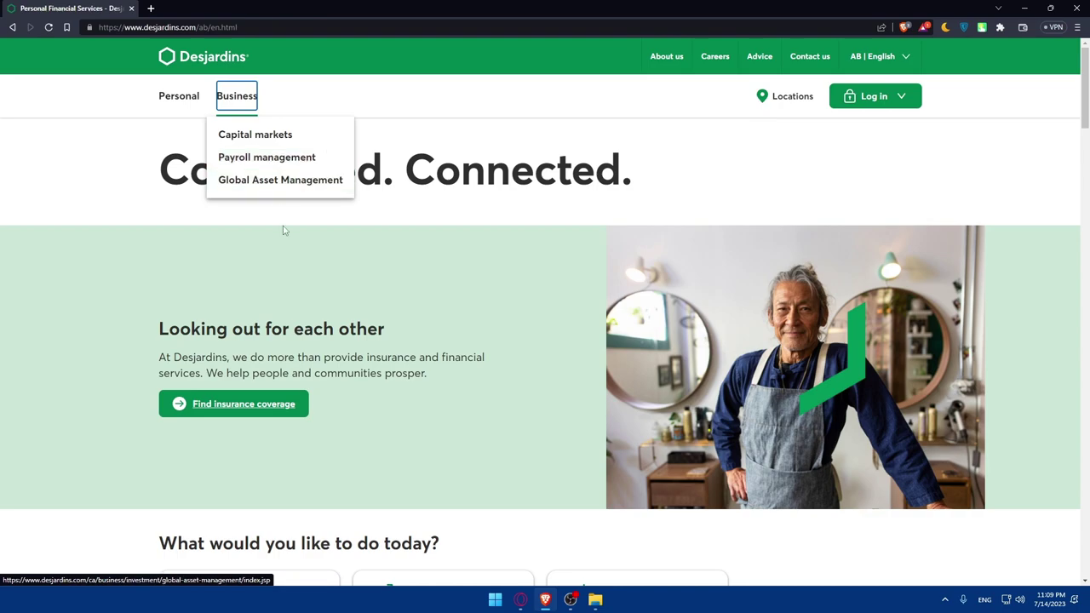
{"action": "left_click", "coordinate": [191, 102]}
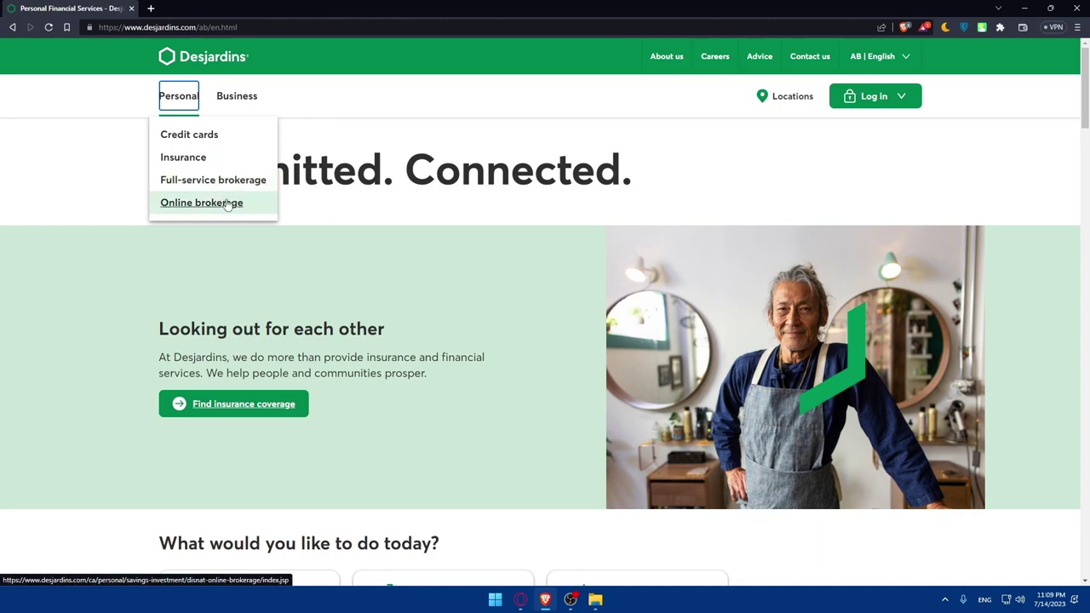
{"action": "left_click", "coordinate": [94, 197]}
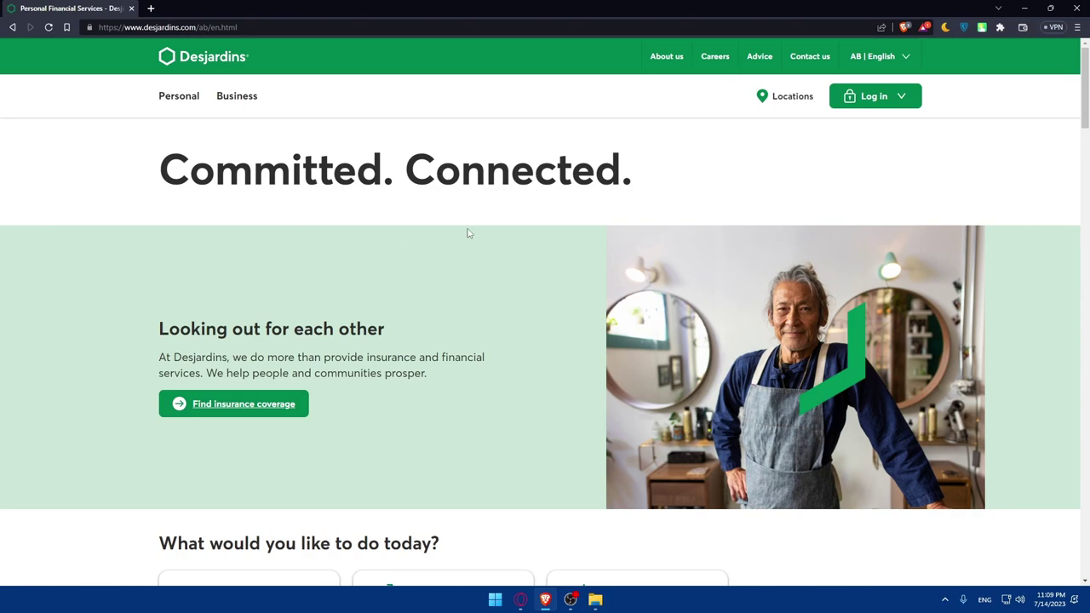
Scroll up and down the Alberta English home page to review its sections.
{"action": "scroll", "coordinate": [509, 248], "scroll_direction": "down", "scroll_amount": 3}
{"action": "scroll", "coordinate": [459, 272], "scroll_direction": "up", "scroll_amount": 3}
{"action": "scroll", "coordinate": [468, 194], "scroll_direction": "down", "scroll_amount": 15}
{"action": "scroll", "coordinate": [498, 238], "scroll_direction": "up", "scroll_amount": 3}
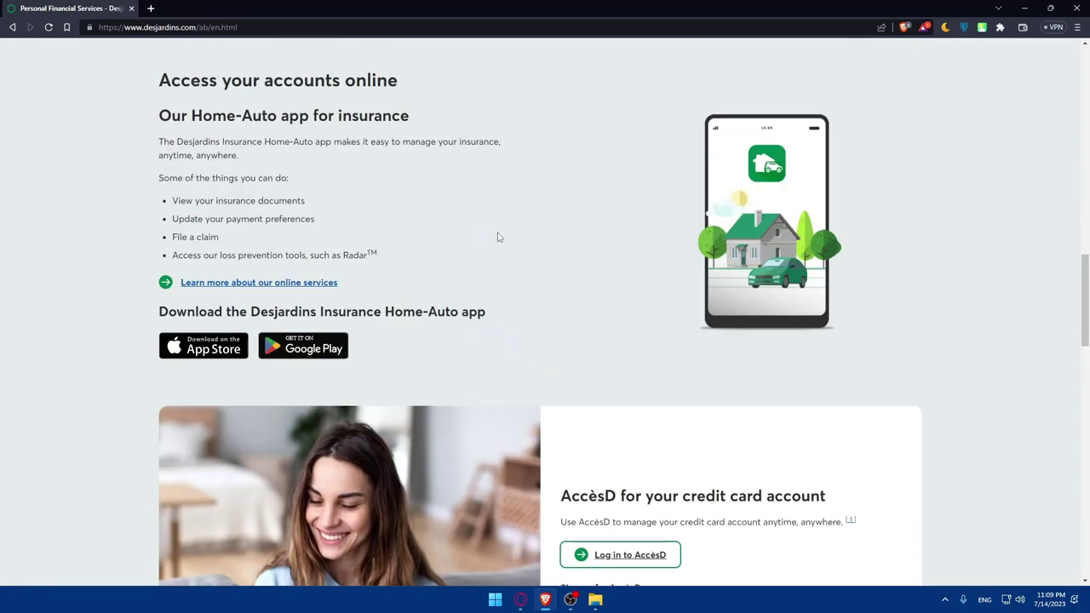
{"action": "scroll", "coordinate": [498, 238], "scroll_direction": "down", "scroll_amount": 10}
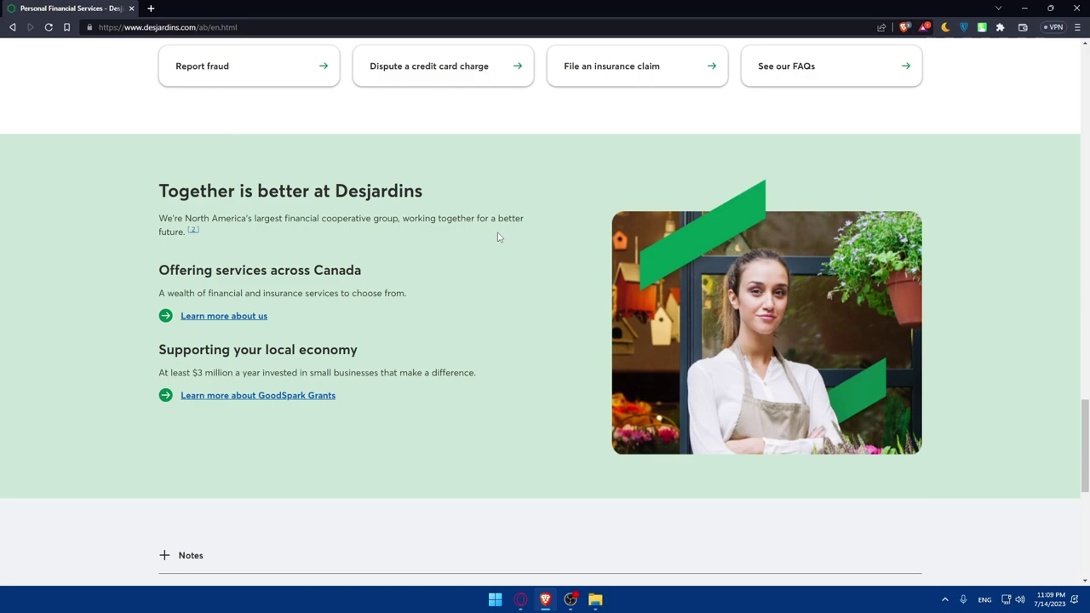
{"action": "scroll", "coordinate": [498, 237], "scroll_direction": "down", "scroll_amount": 5}
{"action": "scroll", "coordinate": [498, 237], "scroll_direction": "up", "scroll_amount": 6}
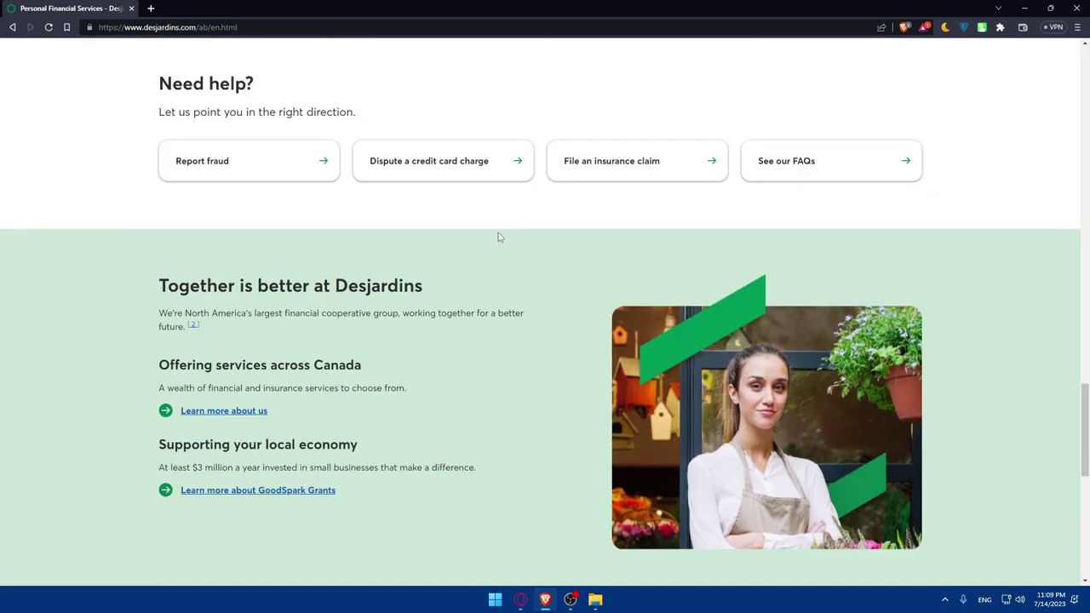
{"action": "scroll", "coordinate": [500, 237], "scroll_direction": "up", "scroll_amount": 6}
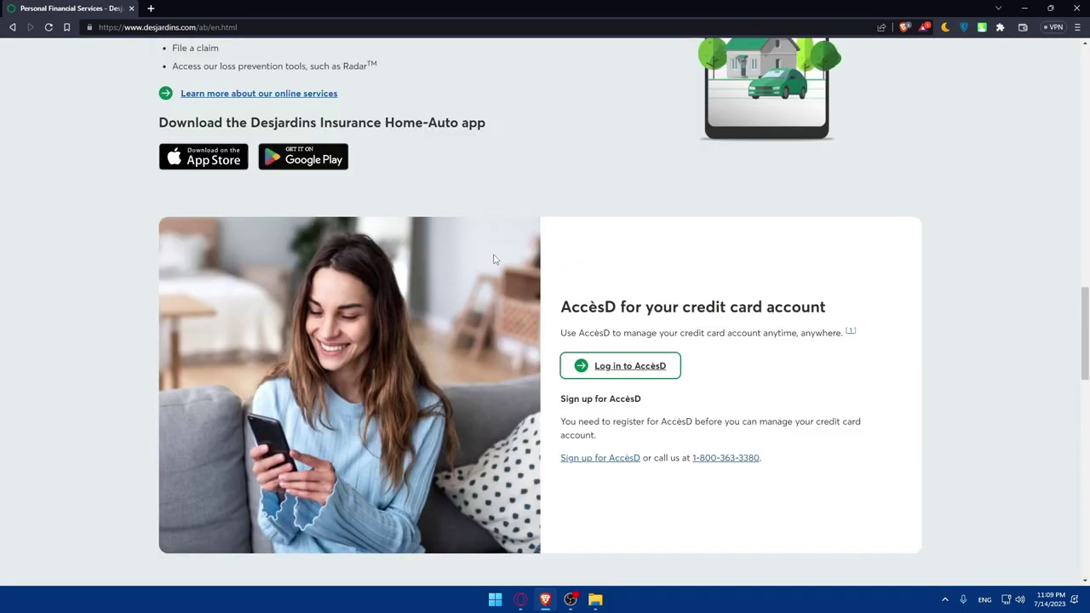
{"action": "scroll", "coordinate": [495, 255], "scroll_direction": "up", "scroll_amount": 1}
{"action": "scroll", "coordinate": [494, 259], "scroll_direction": "up", "scroll_amount": 4}
{"action": "scroll", "coordinate": [494, 259], "scroll_direction": "down", "scroll_amount": 12}
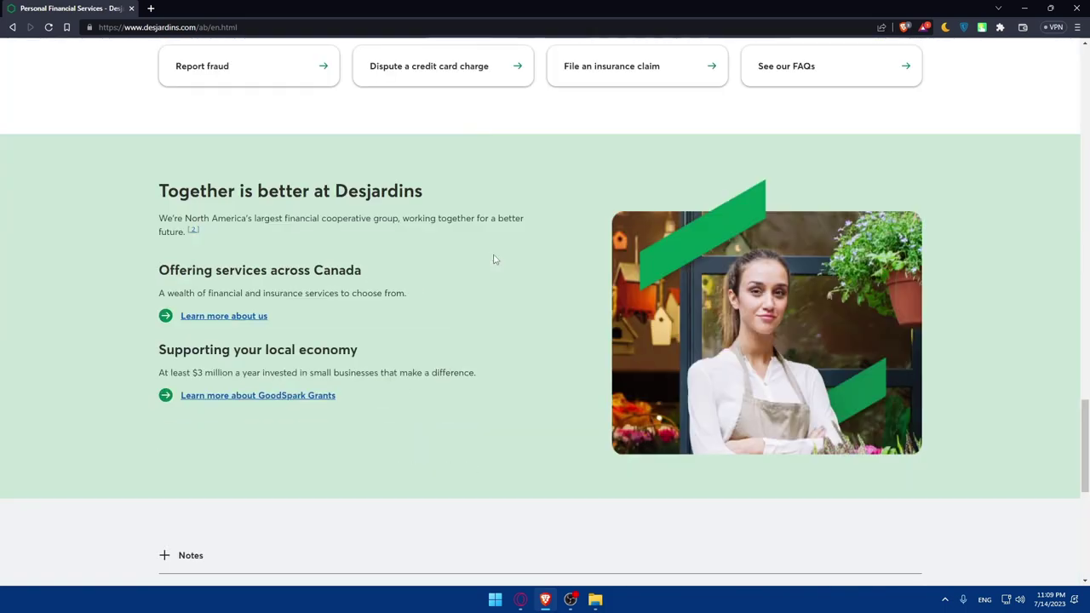
{"action": "scroll", "coordinate": [494, 259], "scroll_direction": "up", "scroll_amount": 1}
{"action": "scroll", "coordinate": [504, 259], "scroll_direction": "up", "scroll_amount": 2}
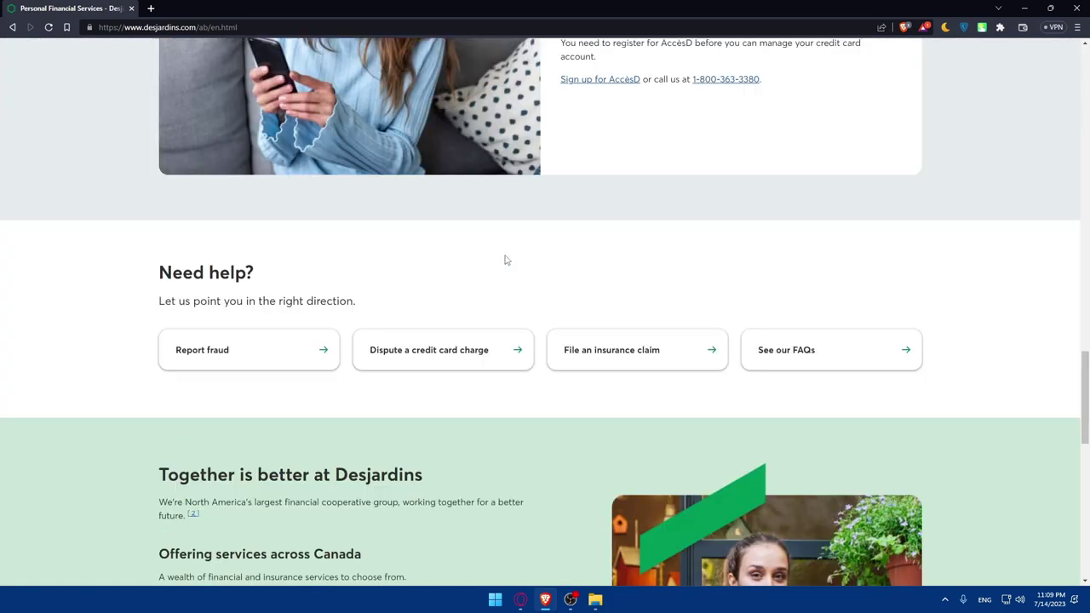
{"action": "scroll", "coordinate": [556, 332], "scroll_direction": "down", "scroll_amount": 20}
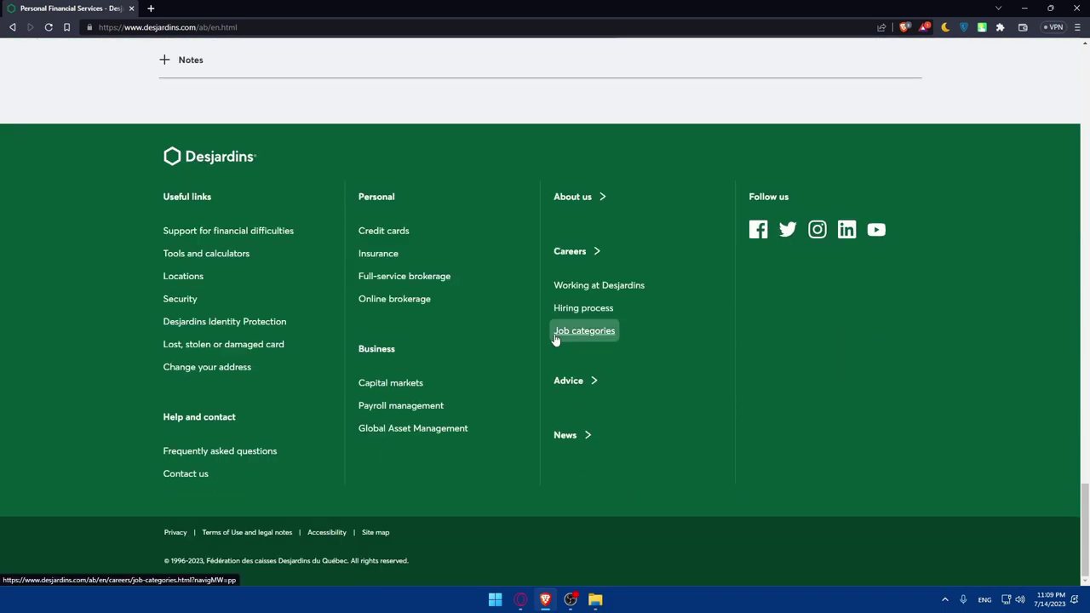
{"action": "scroll", "coordinate": [562, 340], "scroll_direction": "up", "scroll_amount": 19}
{"action": "scroll", "coordinate": [568, 343], "scroll_direction": "up", "scroll_amount": 20}
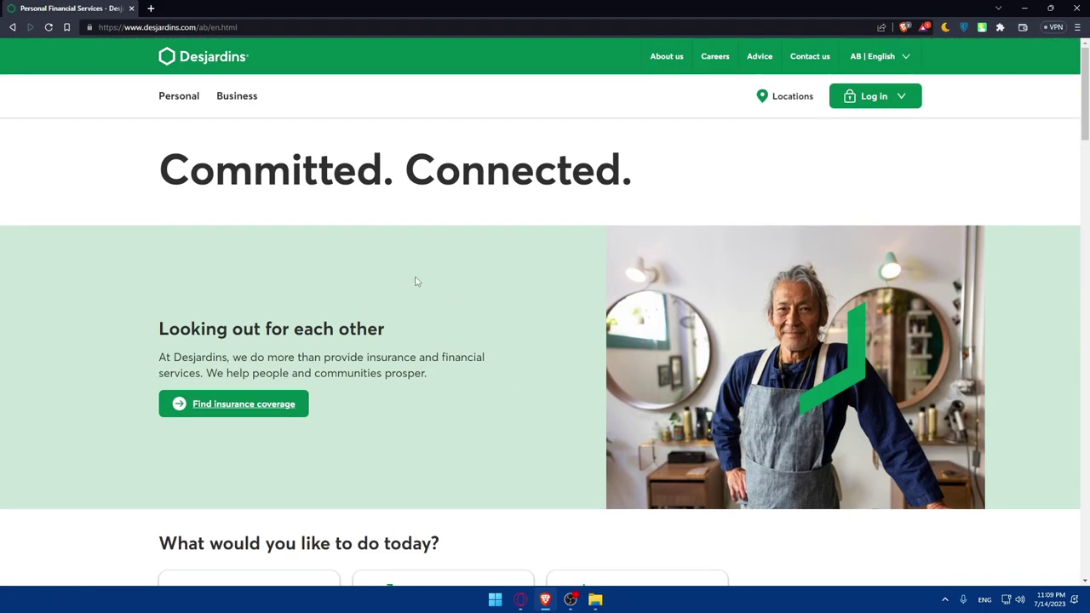
{"action": "scroll", "coordinate": [418, 304], "scroll_direction": "down", "scroll_amount": 1}
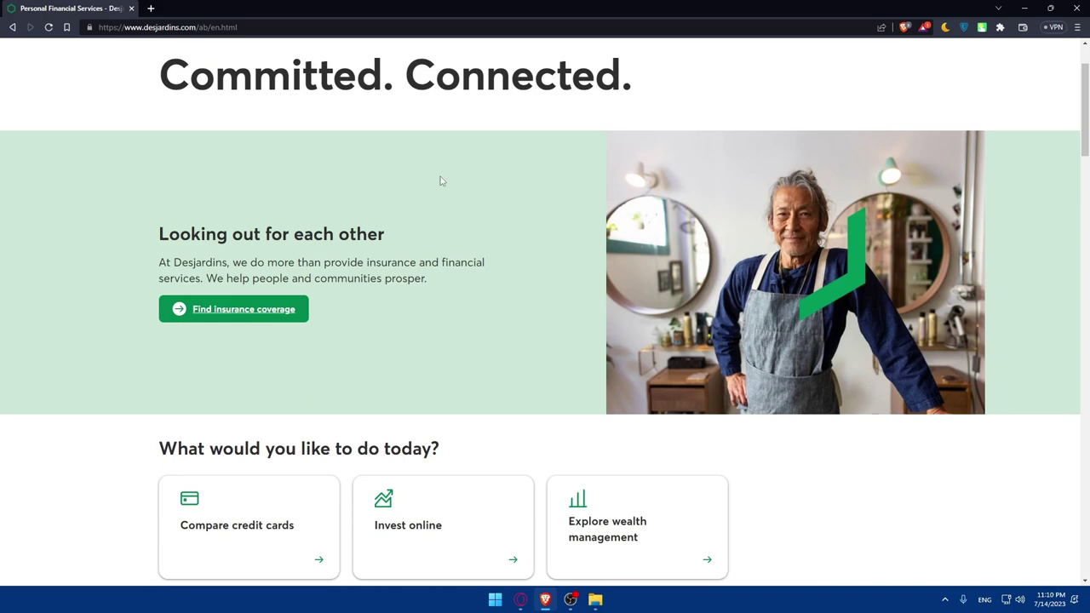
{"action": "scroll", "coordinate": [469, 179], "scroll_direction": "down", "scroll_amount": 2}
{"action": "scroll", "coordinate": [444, 206], "scroll_direction": "down", "scroll_amount": 1}
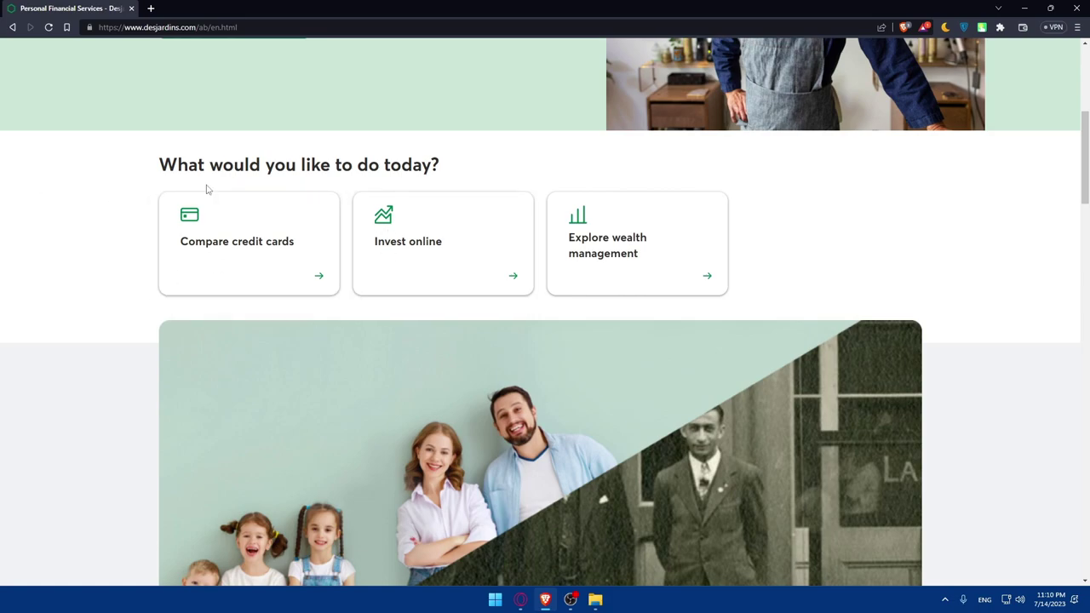
{"action": "scroll", "coordinate": [263, 207], "scroll_direction": "up", "scroll_amount": 5}
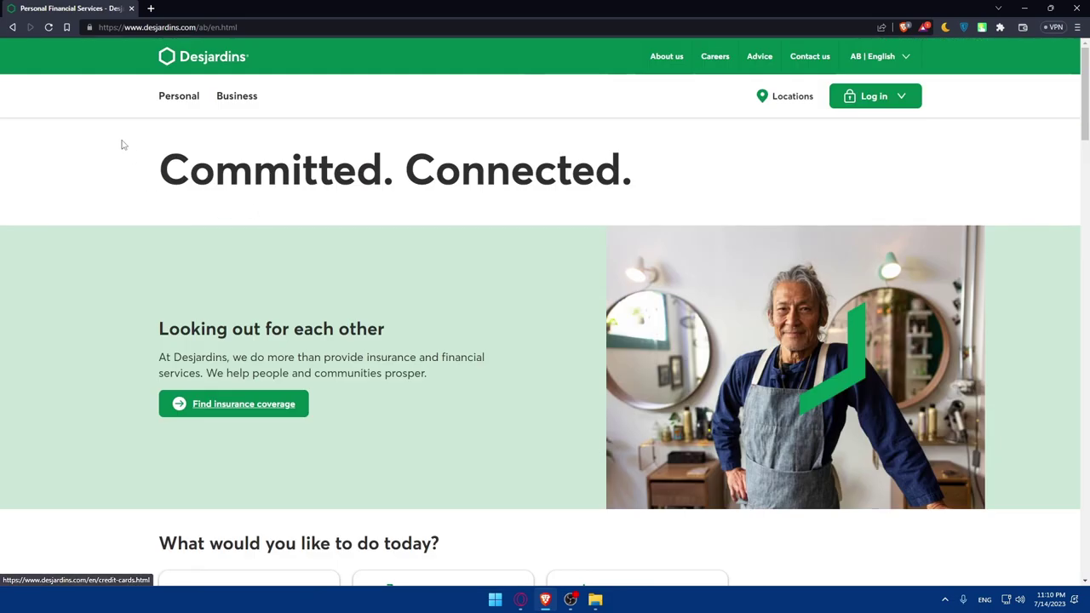
Go to Personal > Credit cards and browse the card grid's rates and annual fees.
{"action": "left_click", "coordinate": [182, 99]}
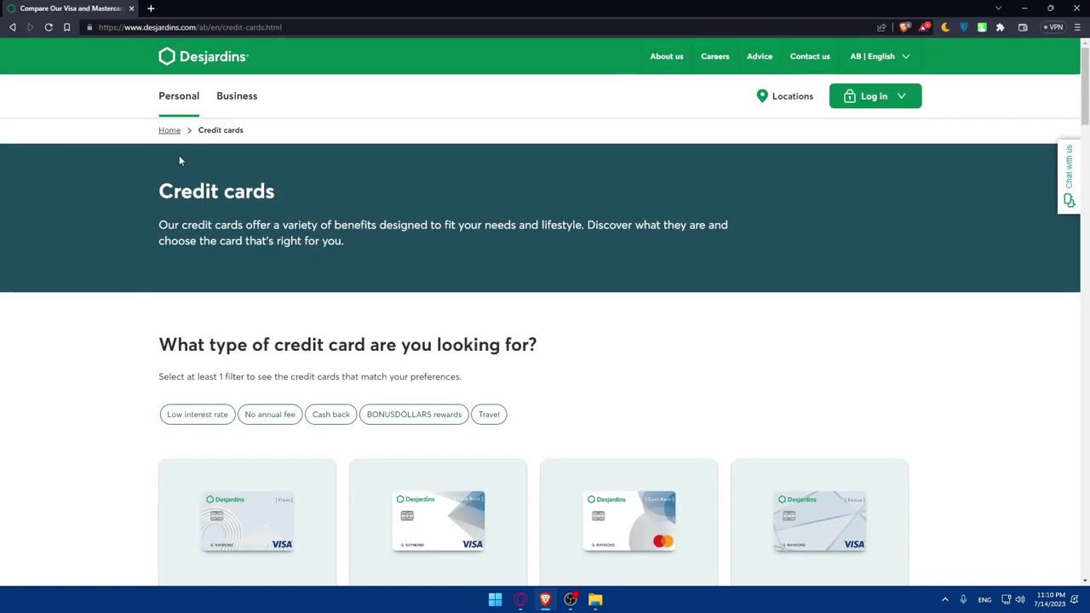
{"action": "scroll", "coordinate": [340, 212], "scroll_direction": "down", "scroll_amount": 2}
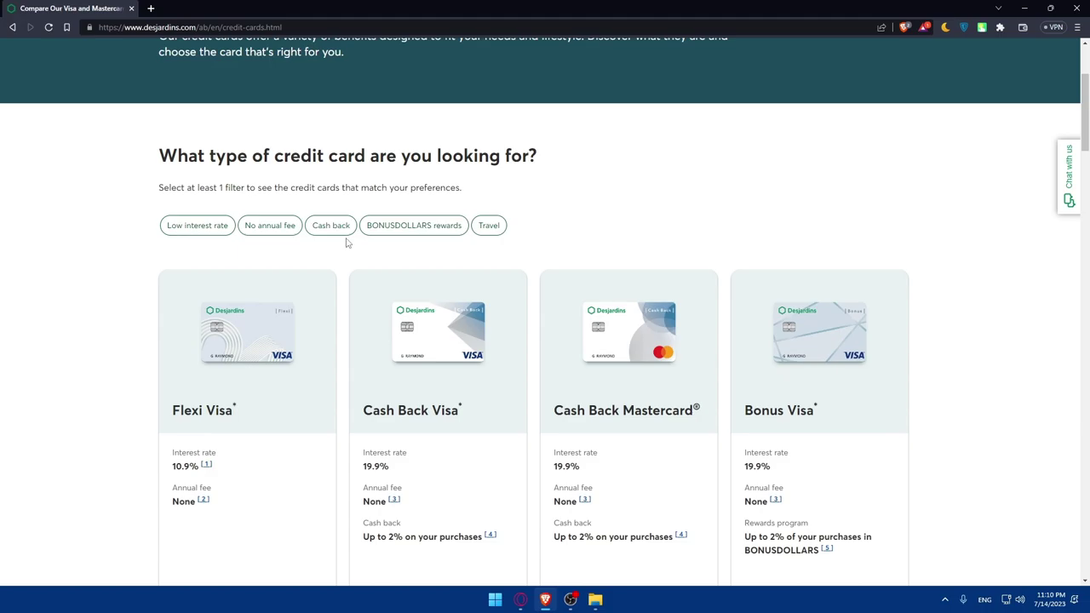
{"action": "scroll", "coordinate": [347, 243], "scroll_direction": "up", "scroll_amount": 2}
{"action": "scroll", "coordinate": [542, 332], "scroll_direction": "down", "scroll_amount": 6}
{"action": "scroll", "coordinate": [545, 326], "scroll_direction": "down", "scroll_amount": 2}
{"action": "scroll", "coordinate": [543, 329], "scroll_direction": "up", "scroll_amount": 6}
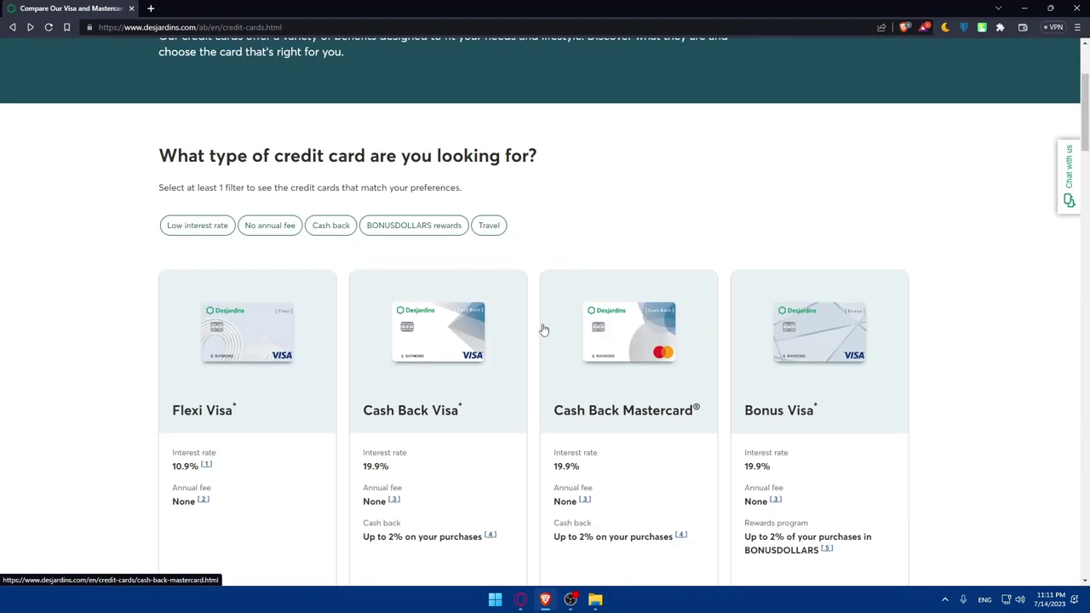
{"action": "scroll", "coordinate": [544, 330], "scroll_direction": "down", "scroll_amount": 2}
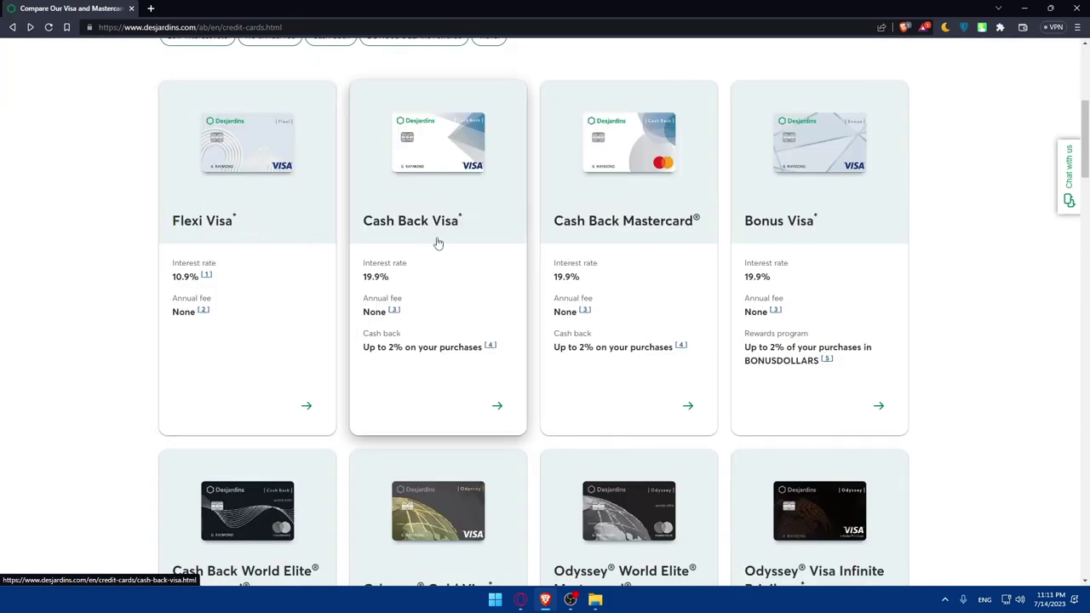
{"action": "scroll", "coordinate": [742, 234], "scroll_direction": "down", "scroll_amount": 2}
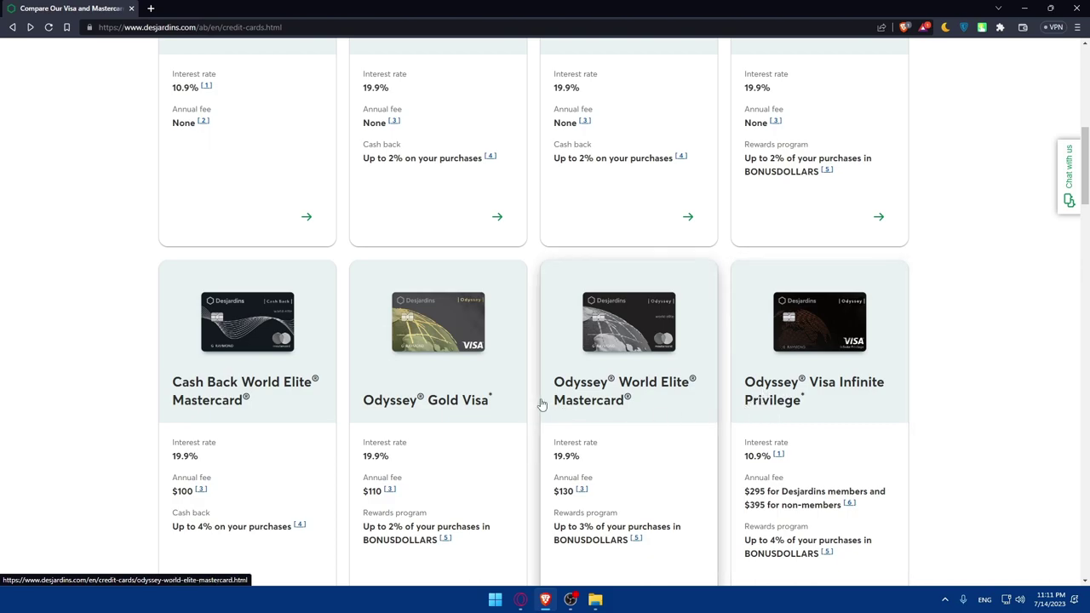
{"action": "scroll", "coordinate": [539, 406], "scroll_direction": "up", "scroll_amount": 2}
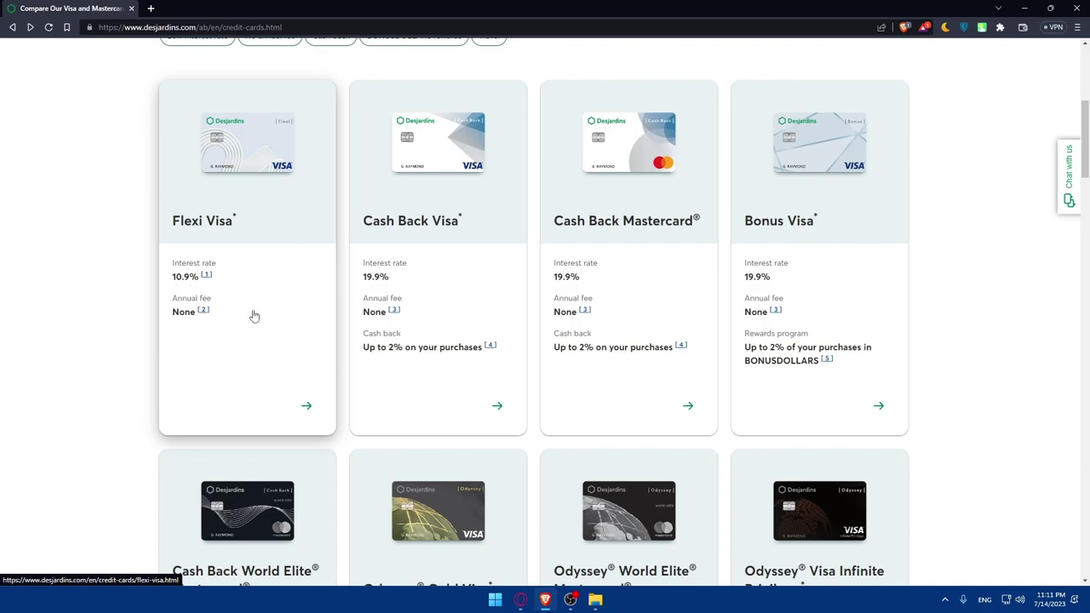
{"action": "scroll", "coordinate": [285, 311], "scroll_direction": "down", "scroll_amount": 2}
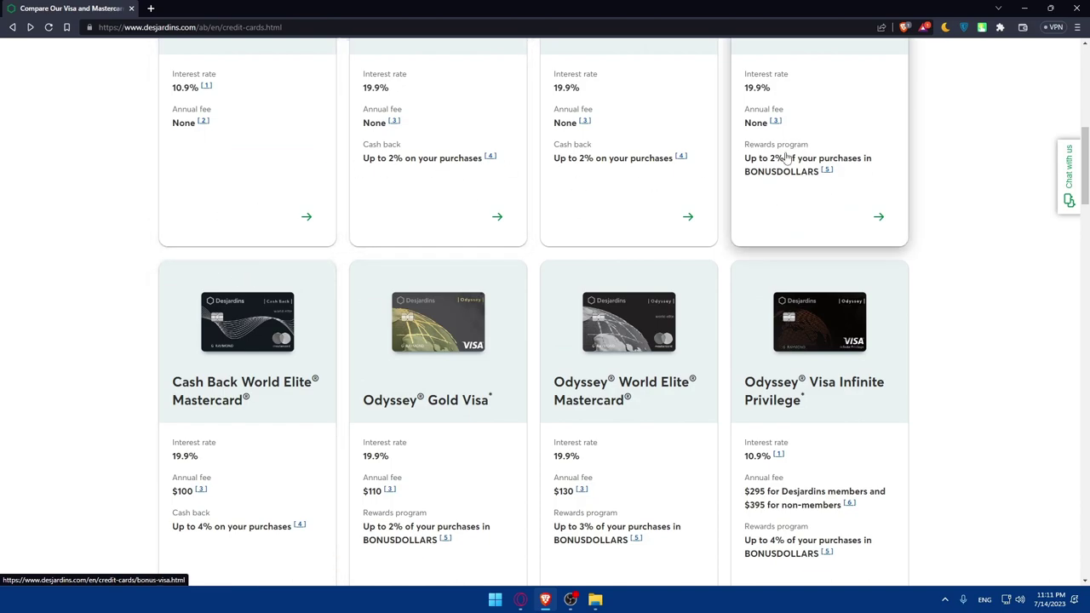
{"action": "scroll", "coordinate": [787, 158], "scroll_direction": "up", "scroll_amount": 3}
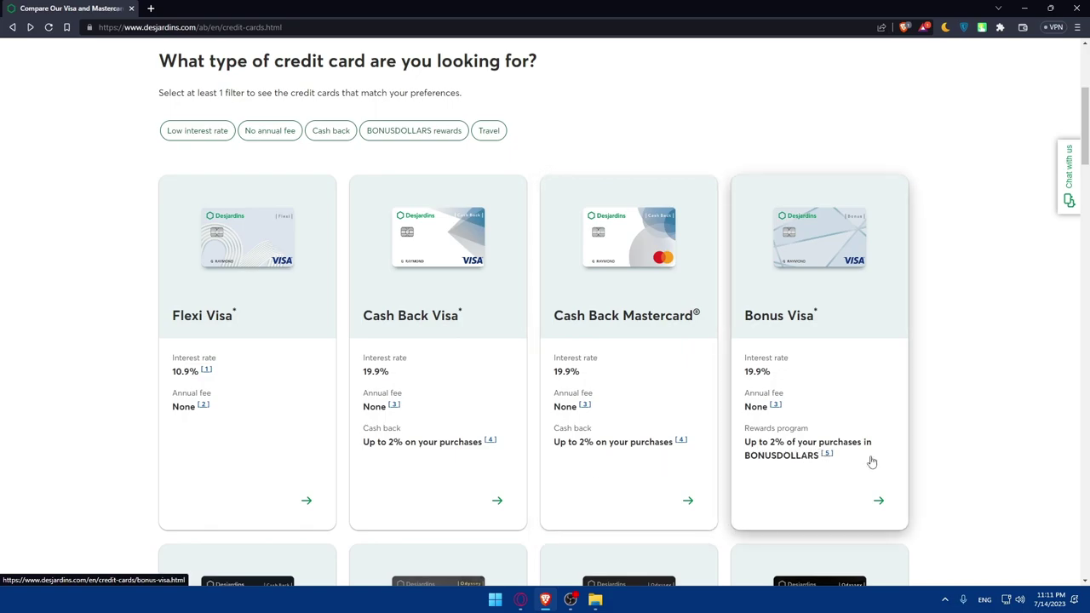
Scroll down the credit cards page to the FAQ section.
{"action": "scroll", "coordinate": [433, 421], "scroll_direction": "down", "scroll_amount": 3}
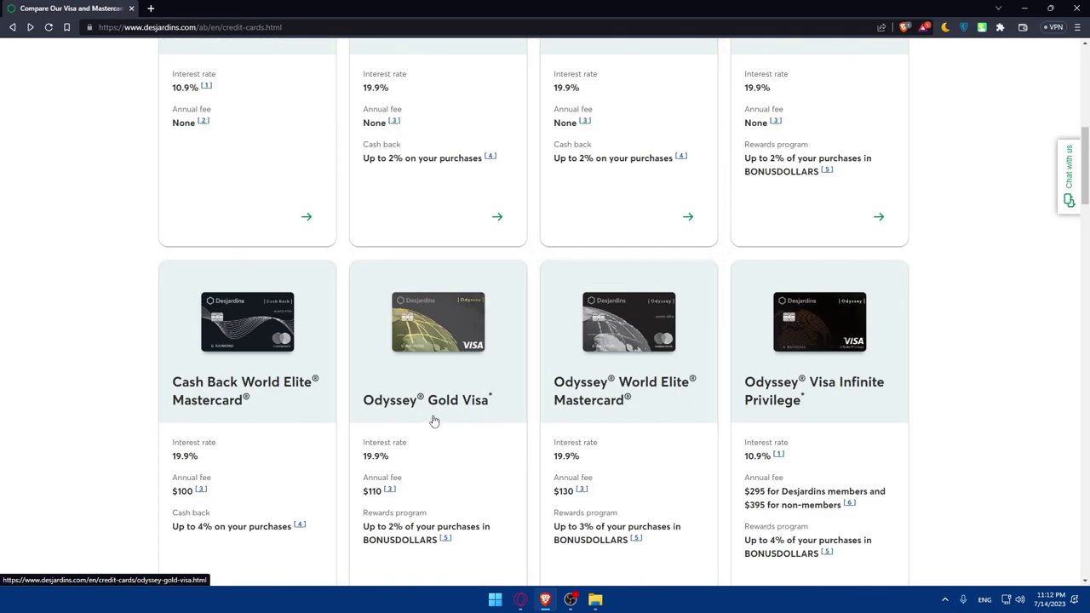
{"action": "scroll", "coordinate": [434, 421], "scroll_direction": "down", "scroll_amount": 1}
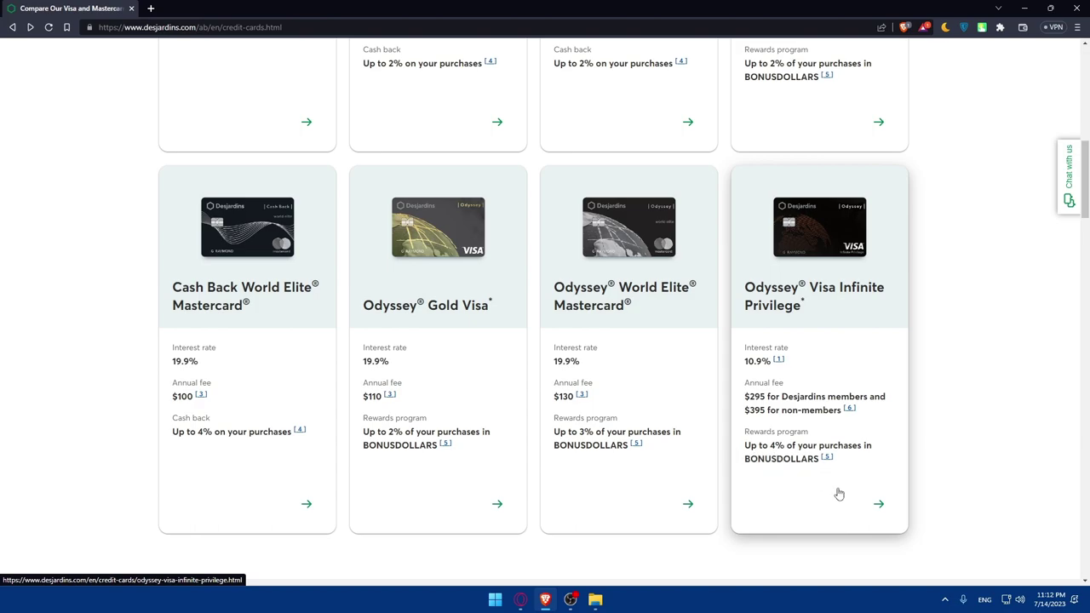
{"action": "scroll", "coordinate": [761, 397], "scroll_direction": "up", "scroll_amount": 3}
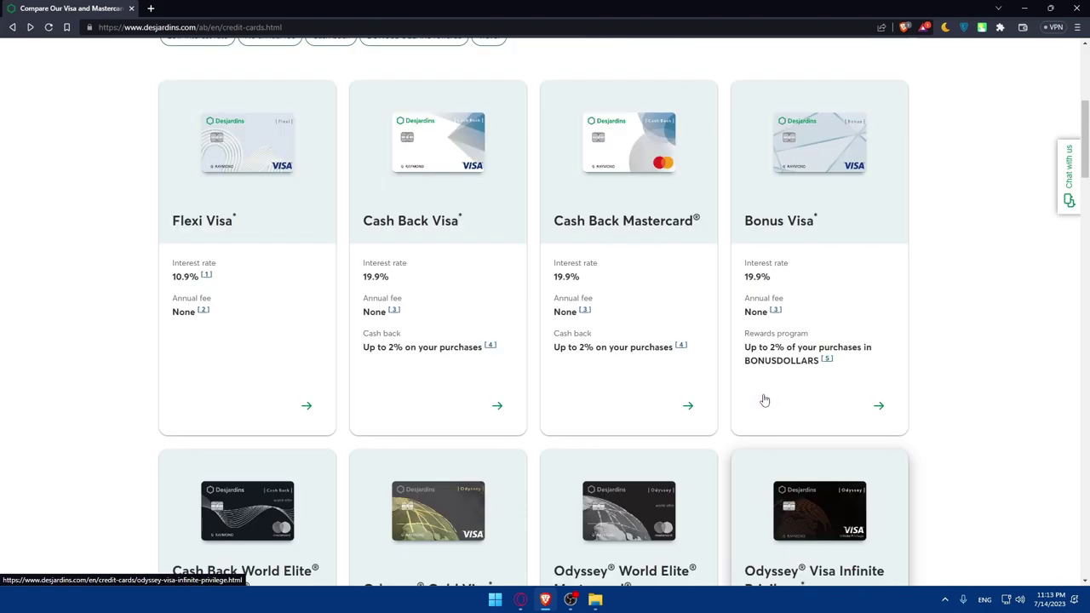
{"action": "scroll", "coordinate": [762, 397], "scroll_direction": "down", "scroll_amount": 10}
{"action": "scroll", "coordinate": [763, 399], "scroll_direction": "down", "scroll_amount": 2}
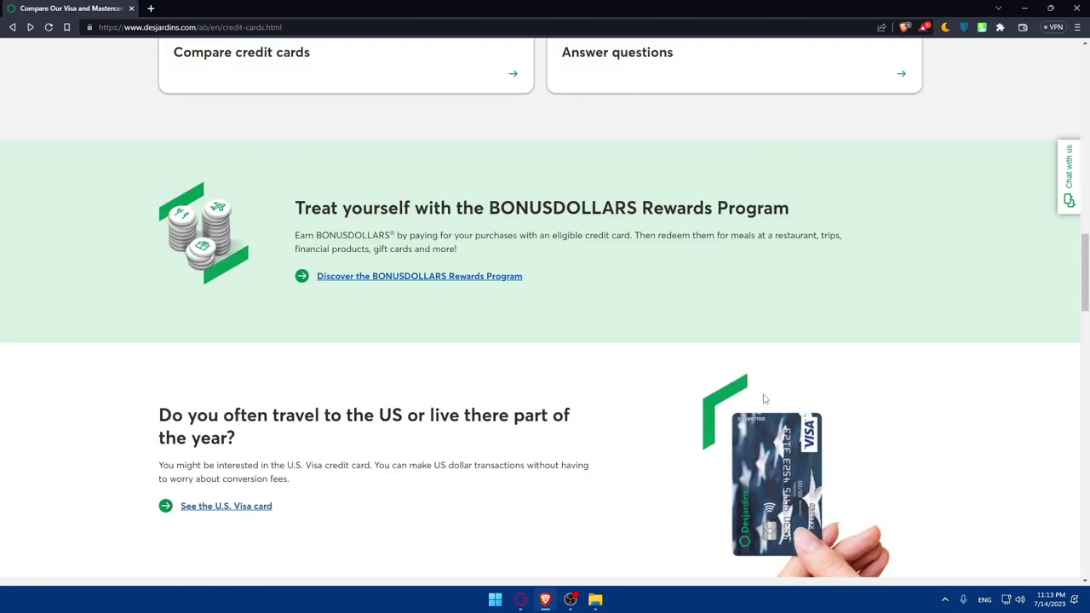
{"action": "scroll", "coordinate": [730, 345], "scroll_direction": "down", "scroll_amount": 20}
Scroll back up and open the Cash Back Visa card's details page.
{"action": "scroll", "coordinate": [731, 347], "scroll_direction": "up", "scroll_amount": 10}
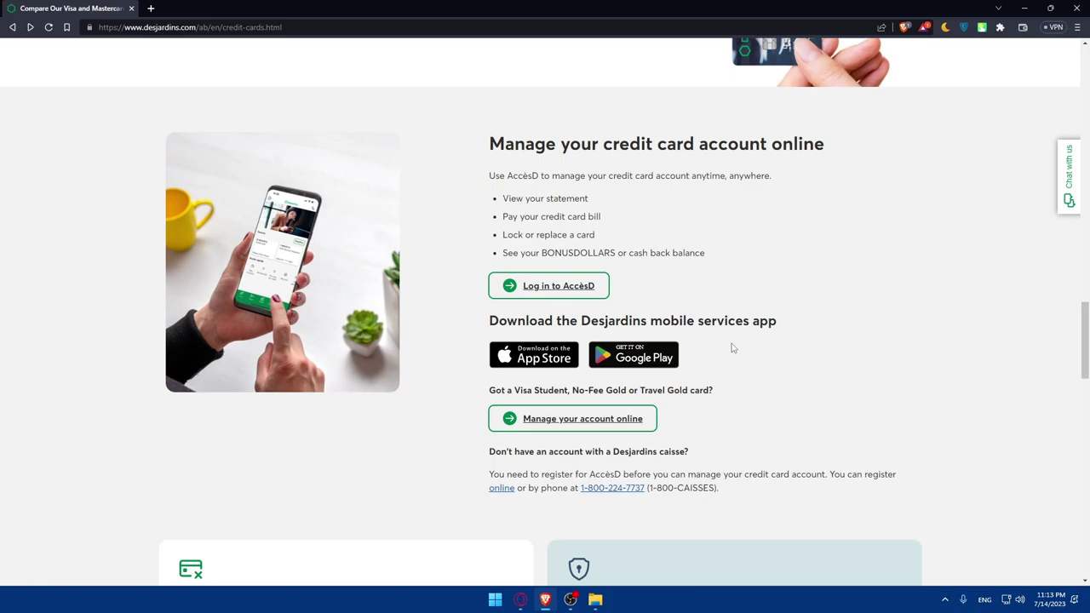
{"action": "scroll", "coordinate": [731, 347], "scroll_direction": "down", "scroll_amount": 6}
{"action": "scroll", "coordinate": [731, 347], "scroll_direction": "up", "scroll_amount": 2}
{"action": "scroll", "coordinate": [729, 347], "scroll_direction": "down", "scroll_amount": 5}
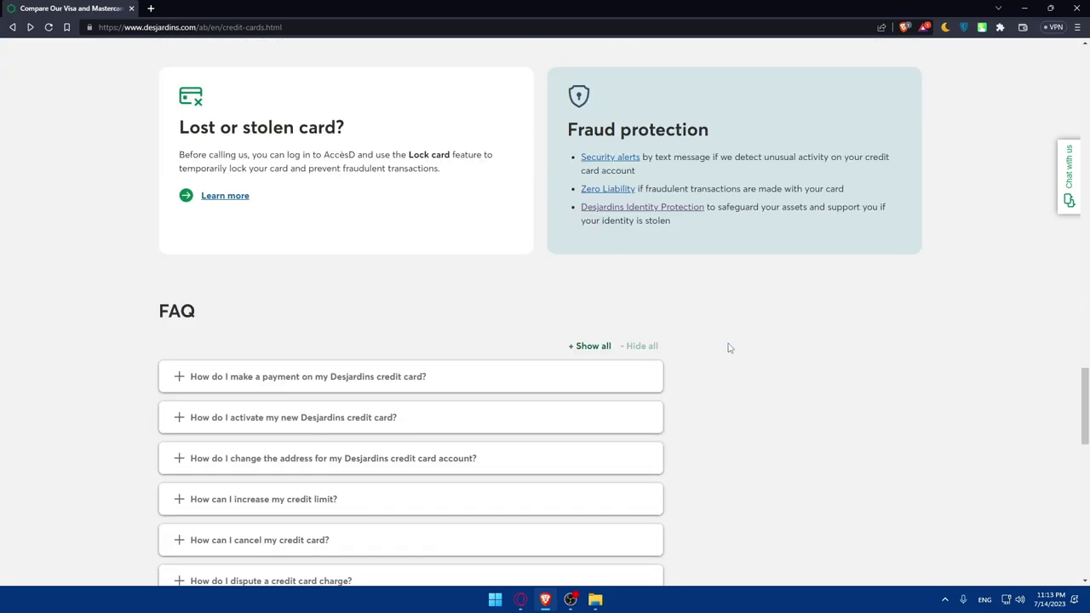
{"action": "scroll", "coordinate": [730, 347], "scroll_direction": "up", "scroll_amount": 20}
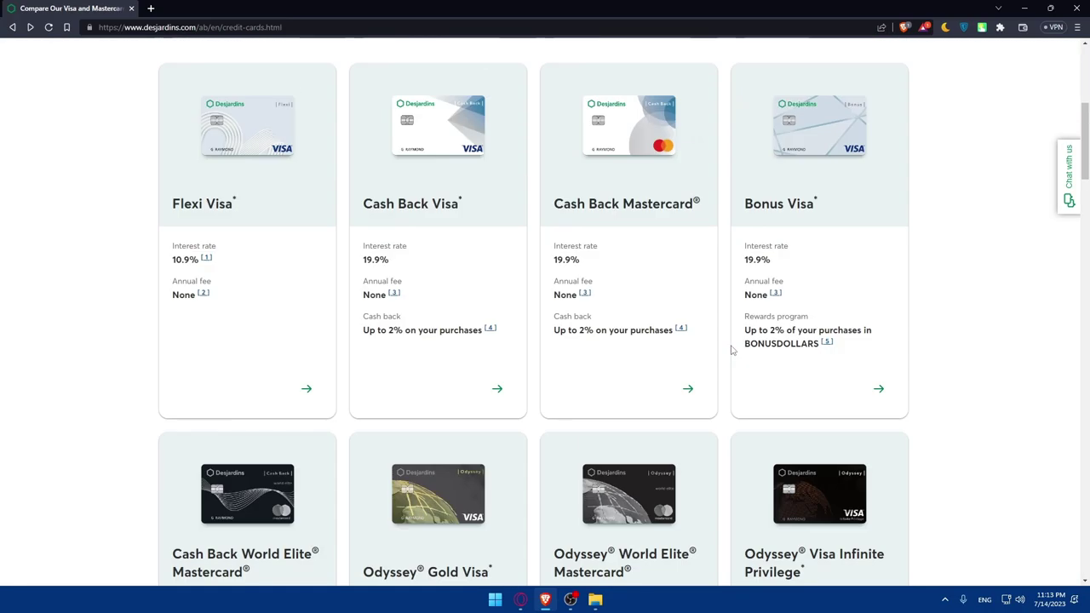
{"action": "scroll", "coordinate": [730, 348], "scroll_direction": "down", "scroll_amount": 5}
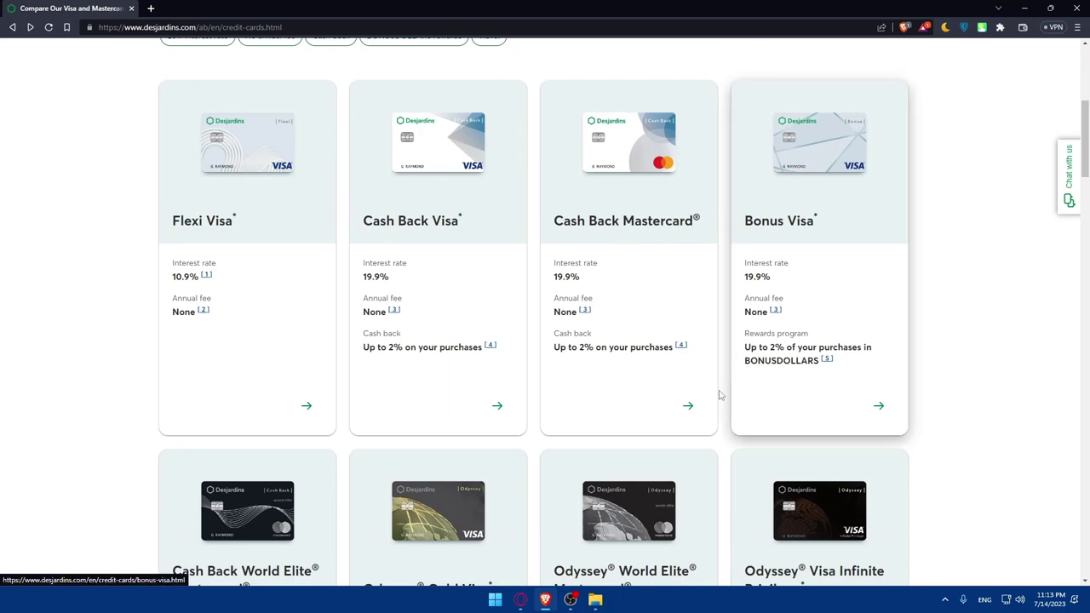
{"action": "scroll", "coordinate": [718, 395], "scroll_direction": "down", "scroll_amount": 3}
{"action": "scroll", "coordinate": [715, 396], "scroll_direction": "up", "scroll_amount": 4}
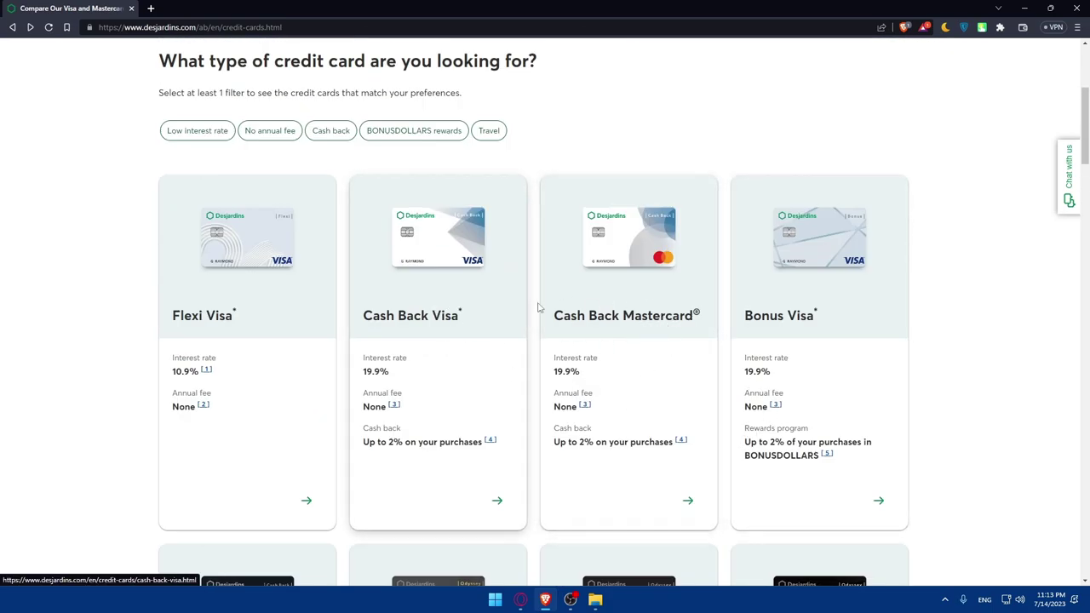
{"action": "left_click", "coordinate": [484, 315]}
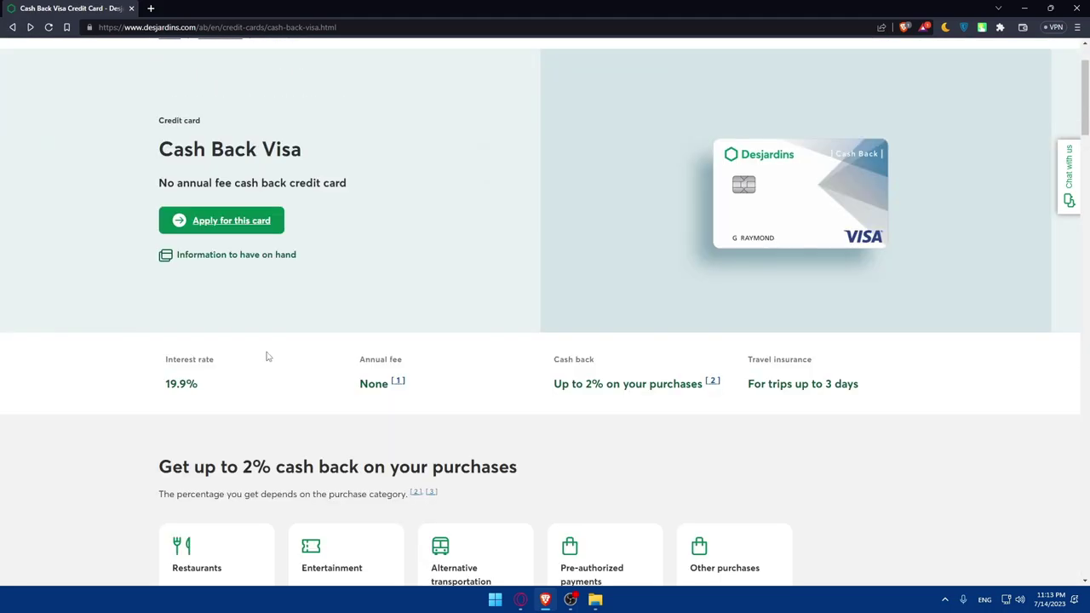
Scroll through the Cash Back Visa page to its online application section and back up.
{"action": "scroll", "coordinate": [460, 323], "scroll_direction": "down", "scroll_amount": 10}
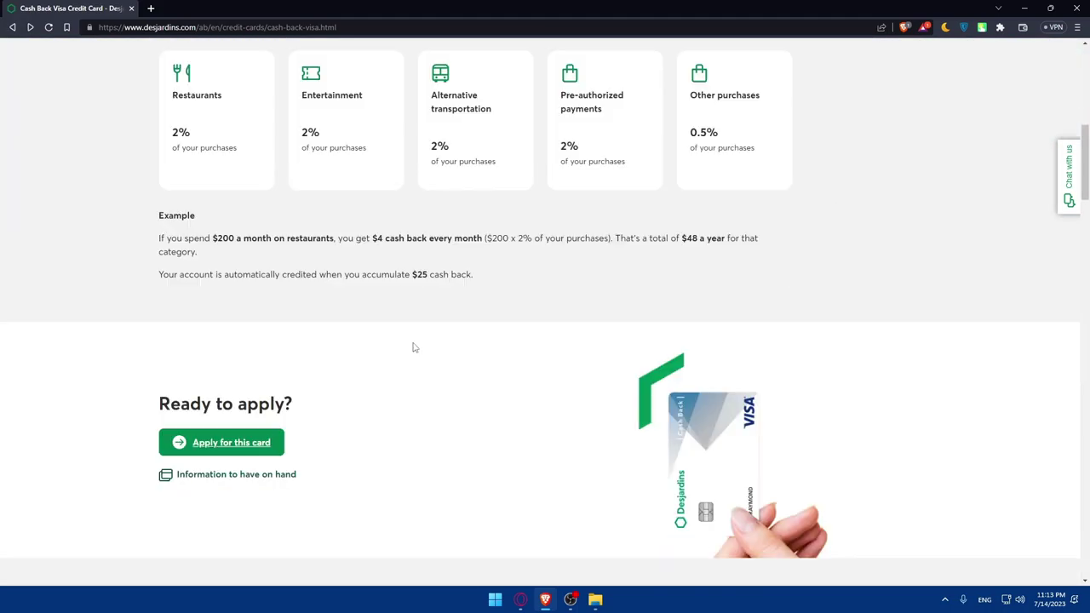
{"action": "scroll", "coordinate": [455, 317], "scroll_direction": "down", "scroll_amount": 5}
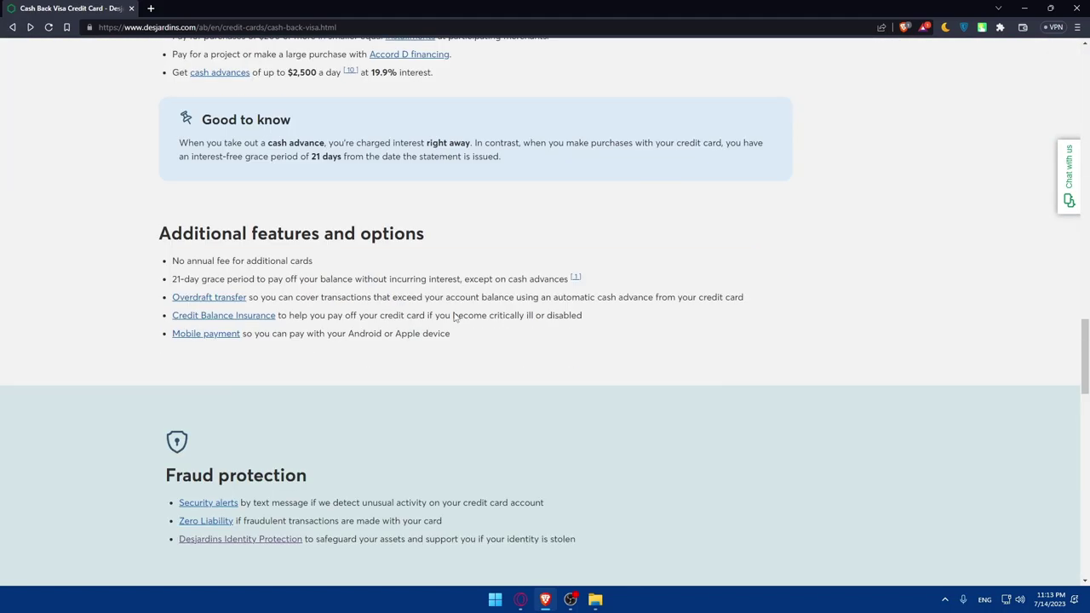
{"action": "scroll", "coordinate": [455, 317], "scroll_direction": "up", "scroll_amount": 4}
{"action": "scroll", "coordinate": [455, 317], "scroll_direction": "down", "scroll_amount": 10}
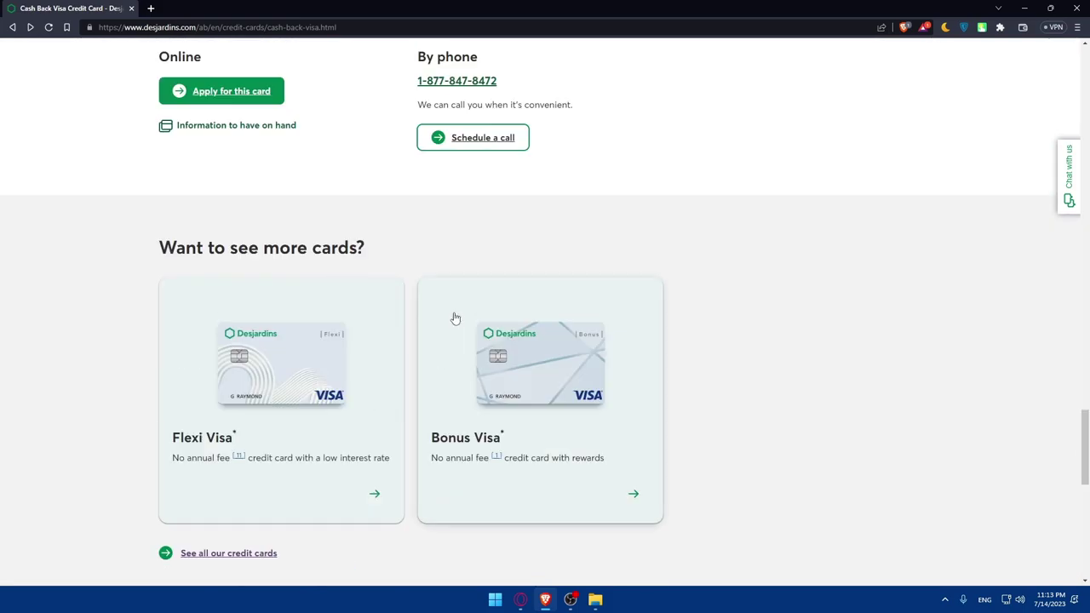
{"action": "scroll", "coordinate": [452, 316], "scroll_direction": "up", "scroll_amount": 1}
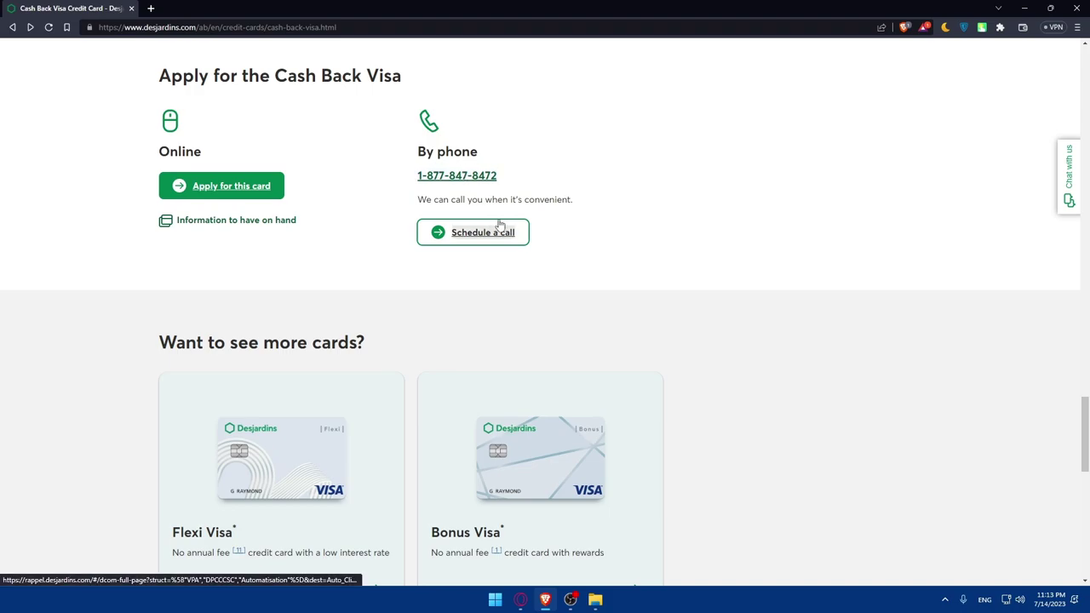
{"action": "scroll", "coordinate": [491, 255], "scroll_direction": "up", "scroll_amount": 15}
{"action": "scroll", "coordinate": [492, 256], "scroll_direction": "up", "scroll_amount": 7}
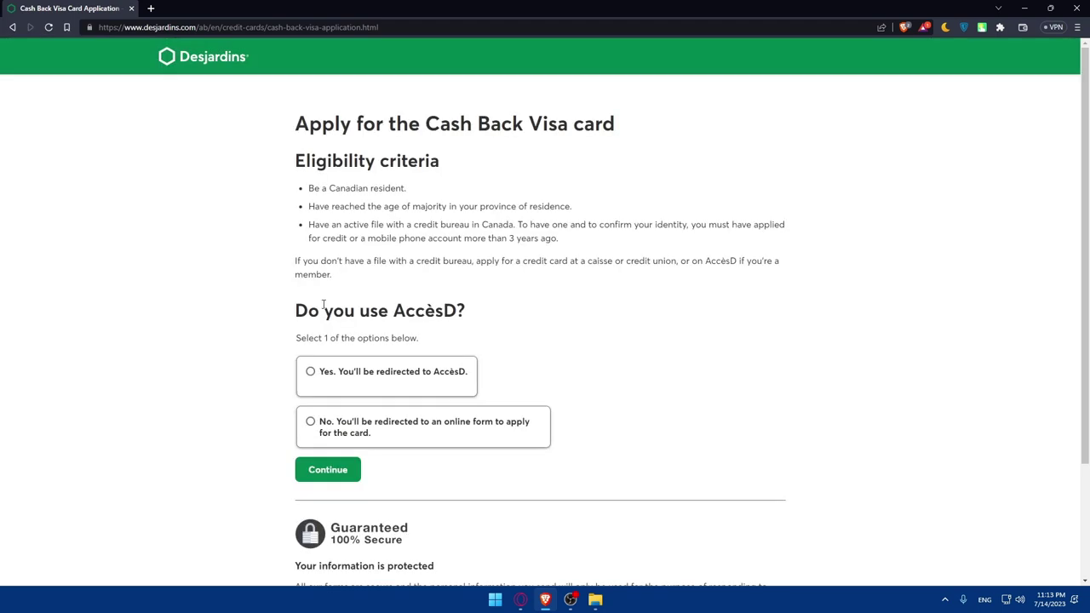
Answer No to using AccèsD and continue to the online application form.
{"action": "left_click", "coordinate": [312, 421]}
{"action": "scroll", "coordinate": [320, 409], "scroll_direction": "down", "scroll_amount": 2}
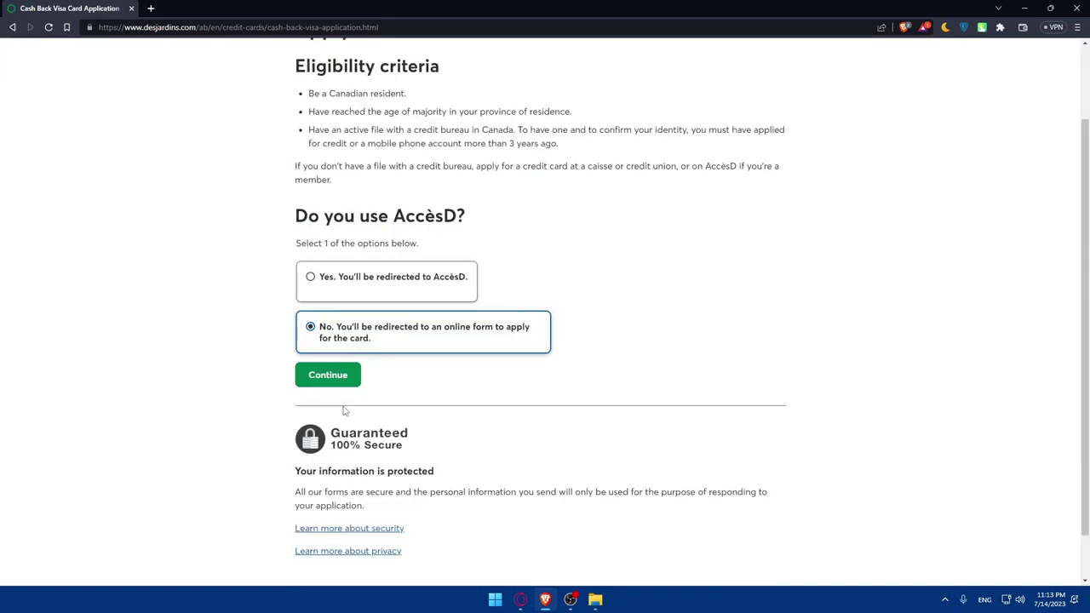
{"action": "left_click", "coordinate": [328, 324]}
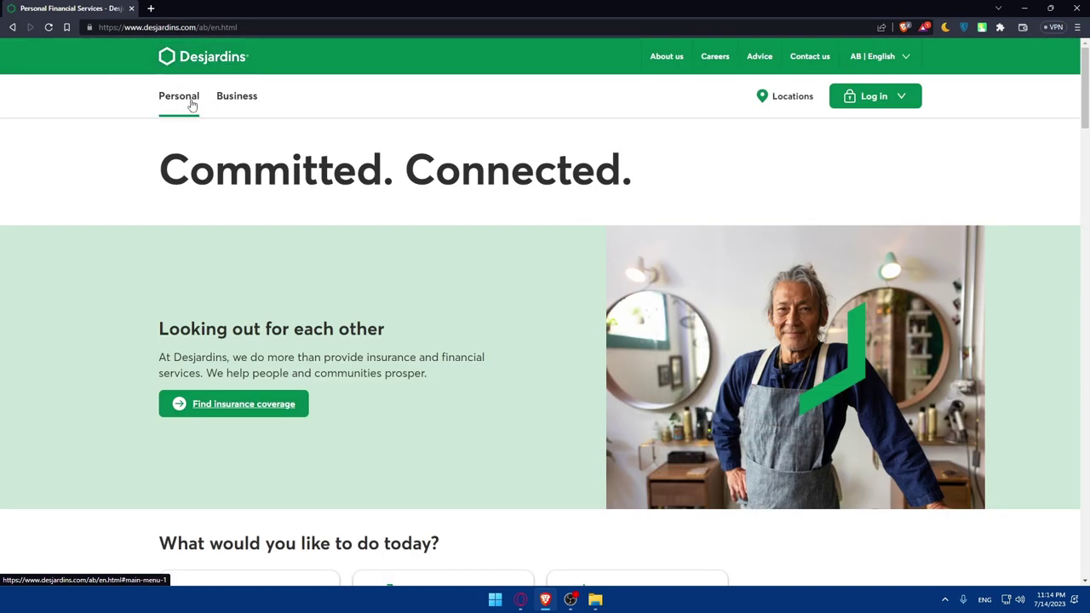
Visit Credit cards, browse the Insurance products page, then return to Credit cards.
{"action": "left_click", "coordinate": [191, 101]}
{"action": "left_click", "coordinate": [187, 134]}
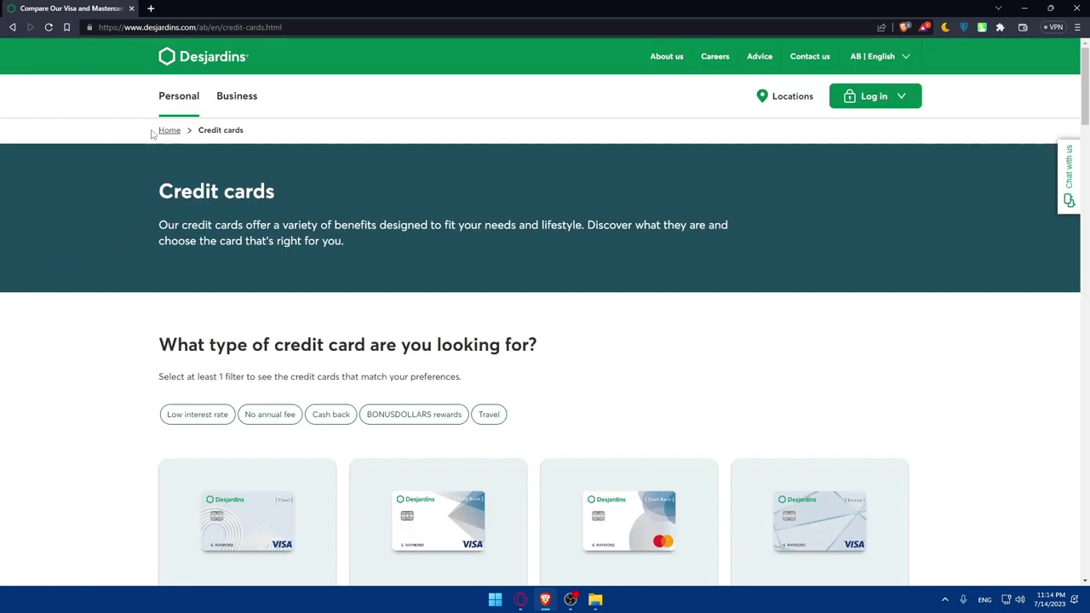
{"action": "left_click", "coordinate": [179, 95]}
{"action": "left_click", "coordinate": [204, 158]}
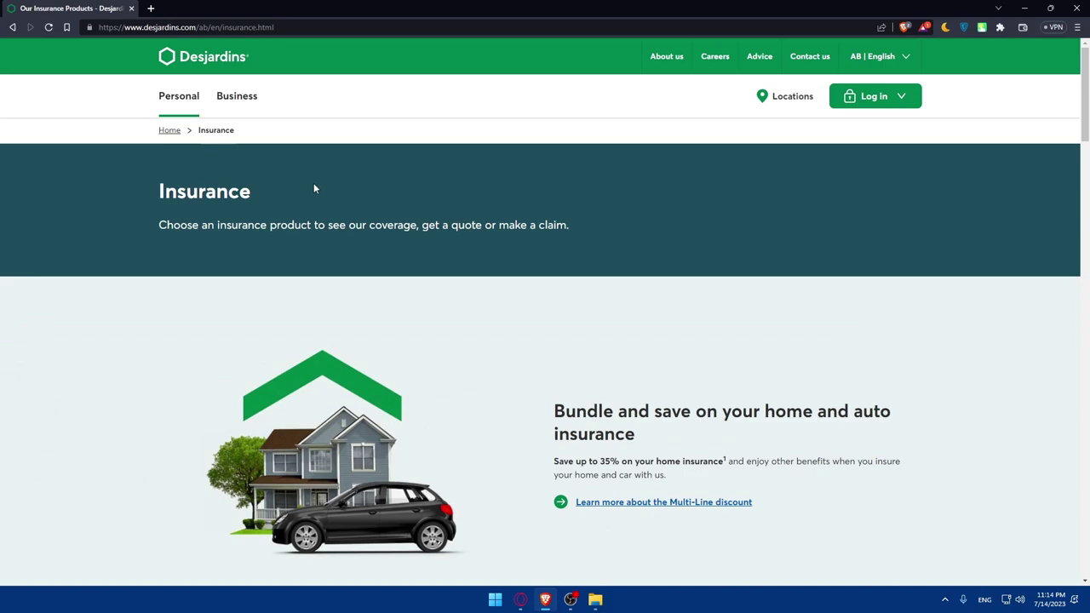
{"action": "scroll", "coordinate": [311, 186], "scroll_direction": "down", "scroll_amount": 5}
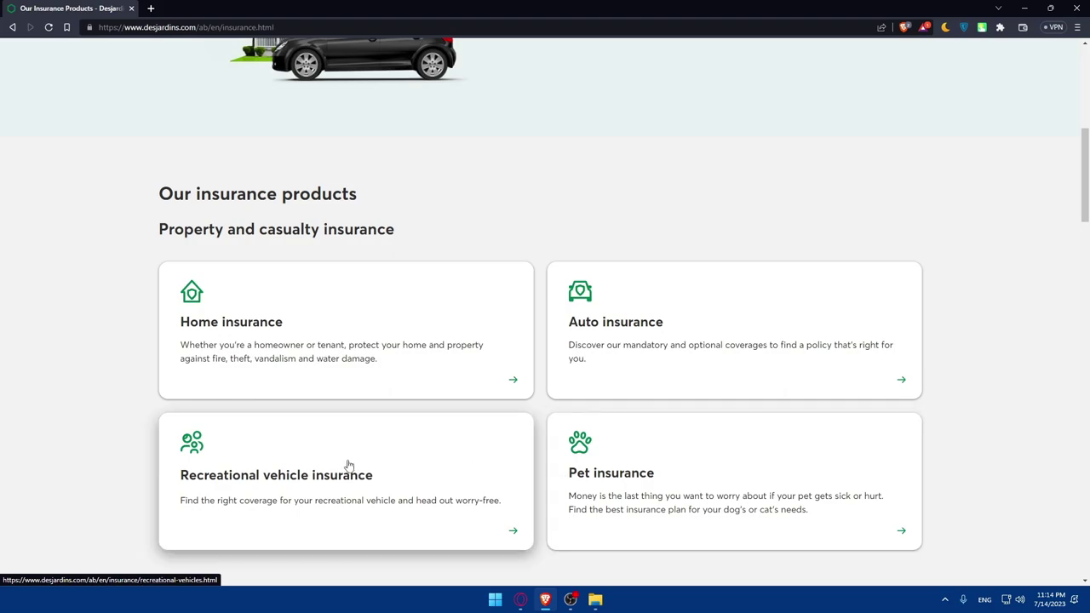
{"action": "scroll", "coordinate": [380, 474], "scroll_direction": "up", "scroll_amount": 5}
{"action": "left_click", "coordinate": [168, 106]}
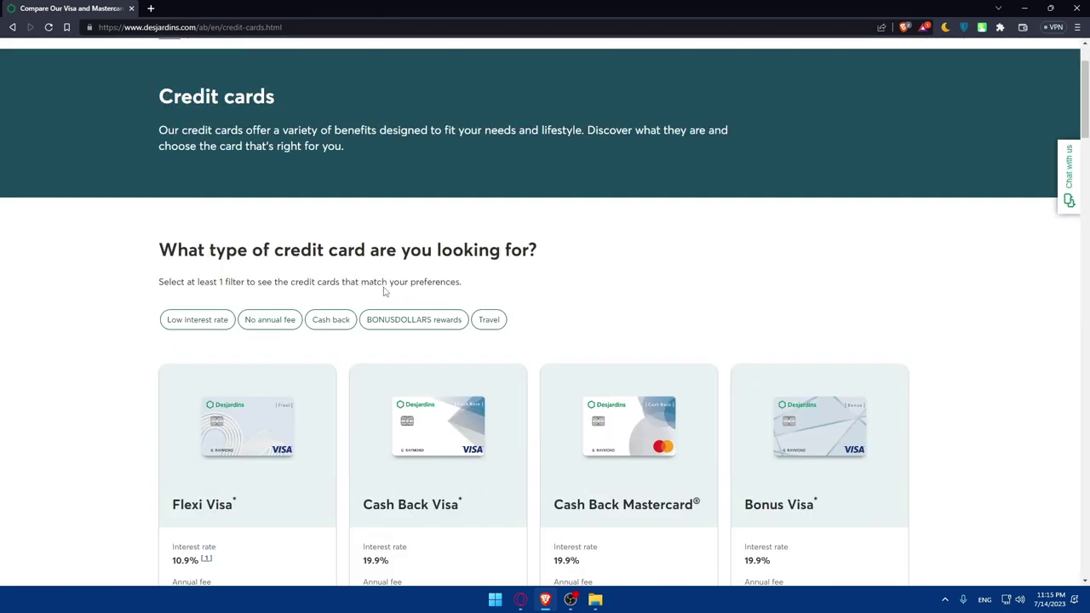
Scroll down the Credit cards page to the Compare credit cards option.
{"action": "scroll", "coordinate": [391, 291], "scroll_direction": "down", "scroll_amount": 9}
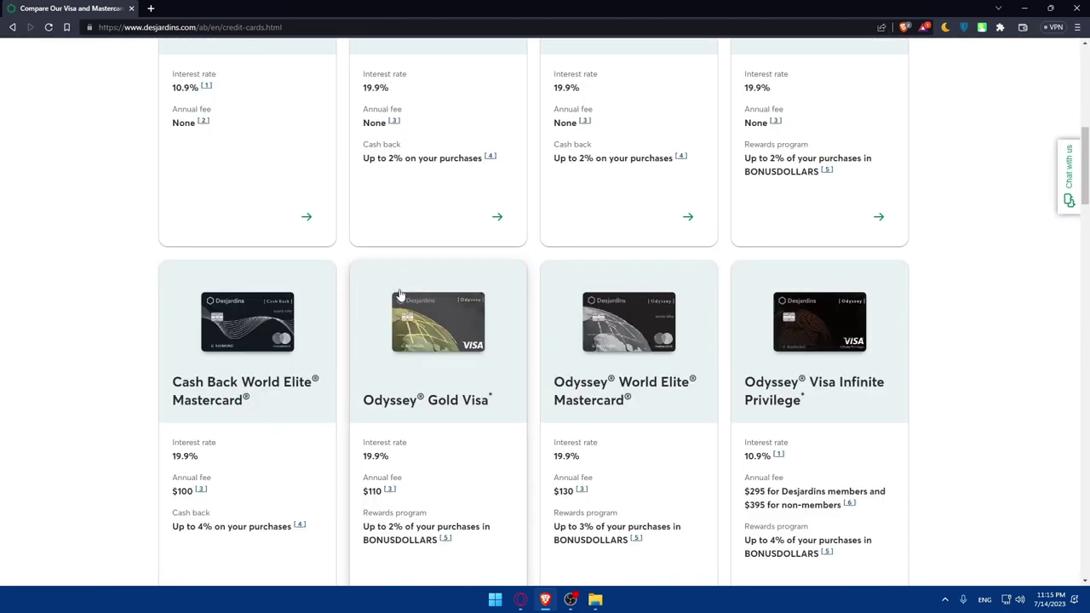
{"action": "scroll", "coordinate": [399, 295], "scroll_direction": "up", "scroll_amount": 1}
{"action": "scroll", "coordinate": [399, 293], "scroll_direction": "up", "scroll_amount": 3}
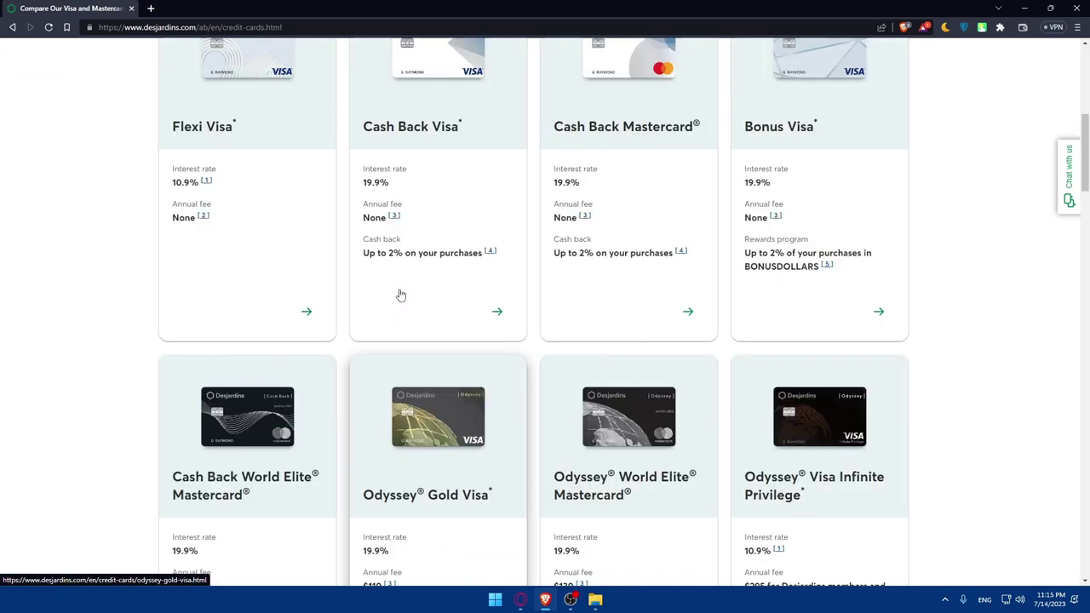
{"action": "scroll", "coordinate": [375, 296], "scroll_direction": "down", "scroll_amount": 2}
{"action": "scroll", "coordinate": [554, 302], "scroll_direction": "down", "scroll_amount": 2}
{"action": "scroll", "coordinate": [561, 293], "scroll_direction": "down", "scroll_amount": 1}
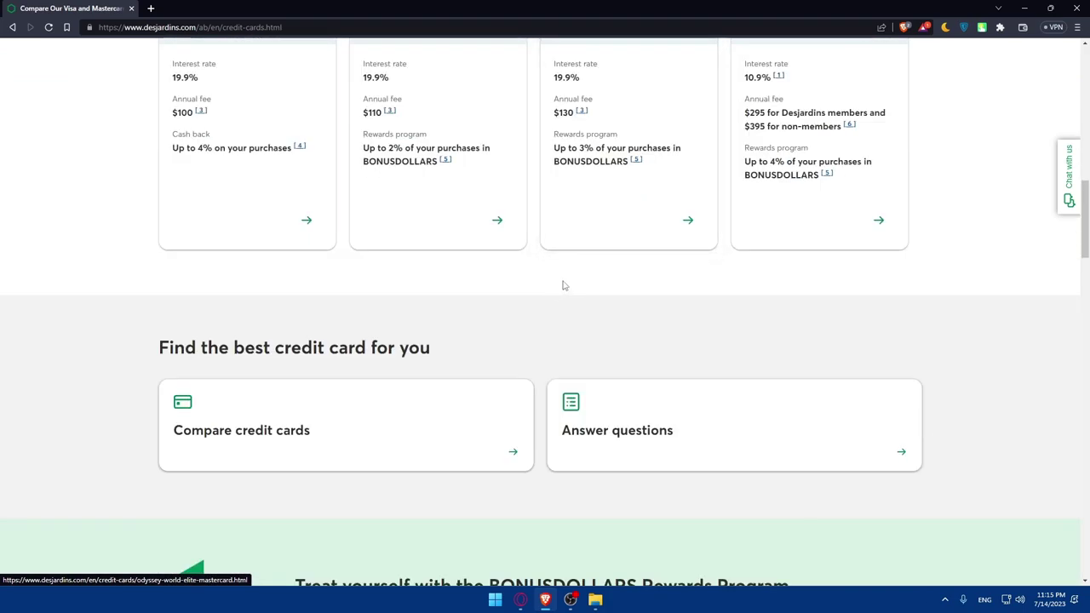
Compare Flexi Visa, Odyssey World Elite Mastercard and Cash Back Visa side by side.
{"action": "left_click", "coordinate": [314, 429]}
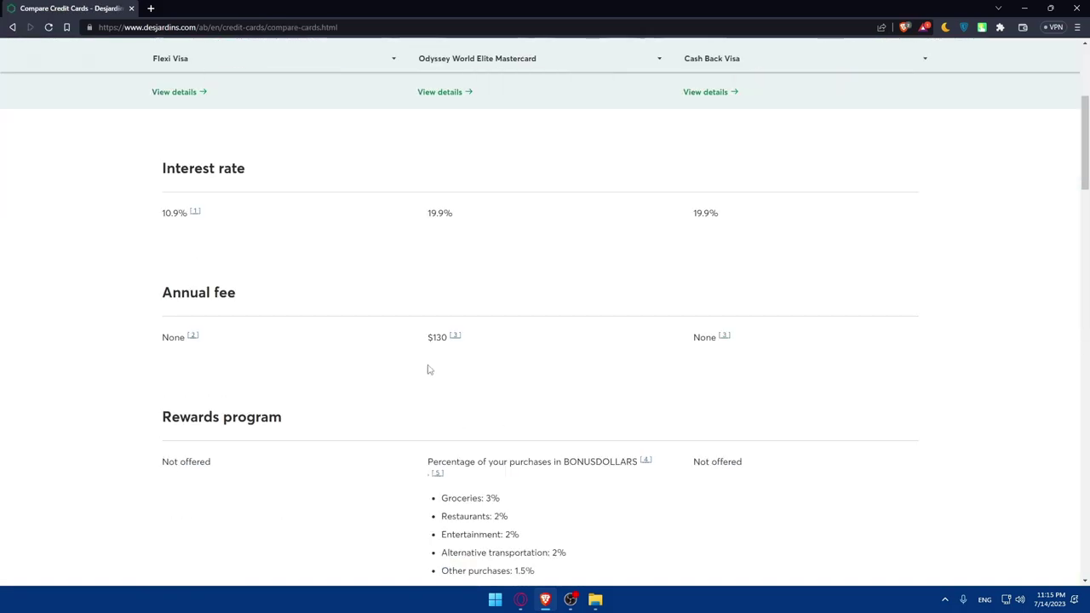
{"action": "scroll", "coordinate": [494, 340], "scroll_direction": "down", "scroll_amount": 2}
{"action": "scroll", "coordinate": [545, 320], "scroll_direction": "up", "scroll_amount": 6}
{"action": "scroll", "coordinate": [519, 327], "scroll_direction": "down", "scroll_amount": 9}
{"action": "scroll", "coordinate": [499, 324], "scroll_direction": "down", "scroll_amount": 10}
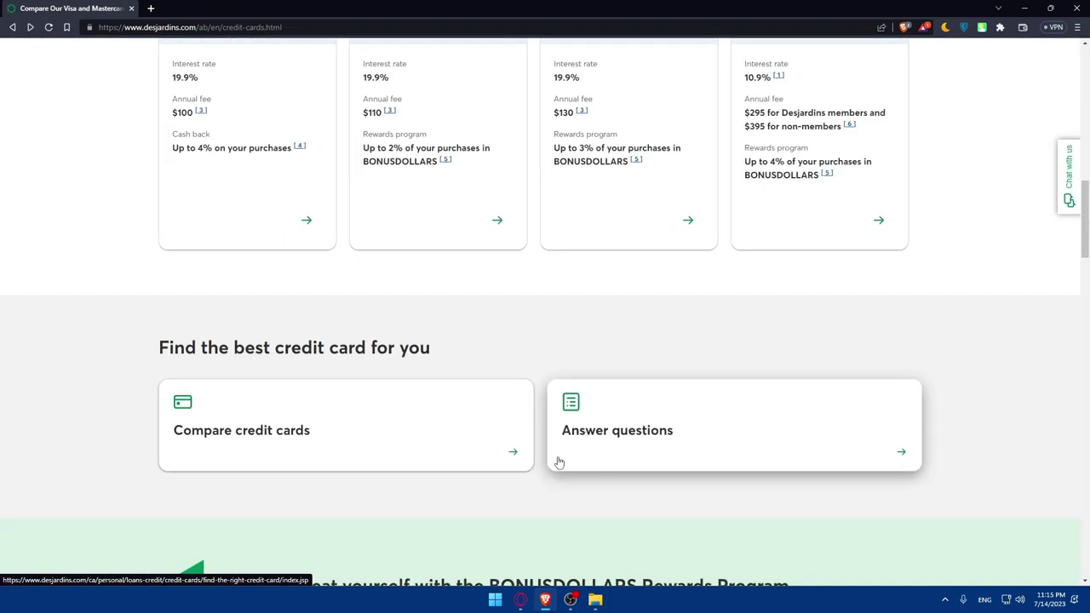
Preview the six-question find-the-right-card quiz, then go back to Credit cards.
{"action": "left_click", "coordinate": [683, 442]}
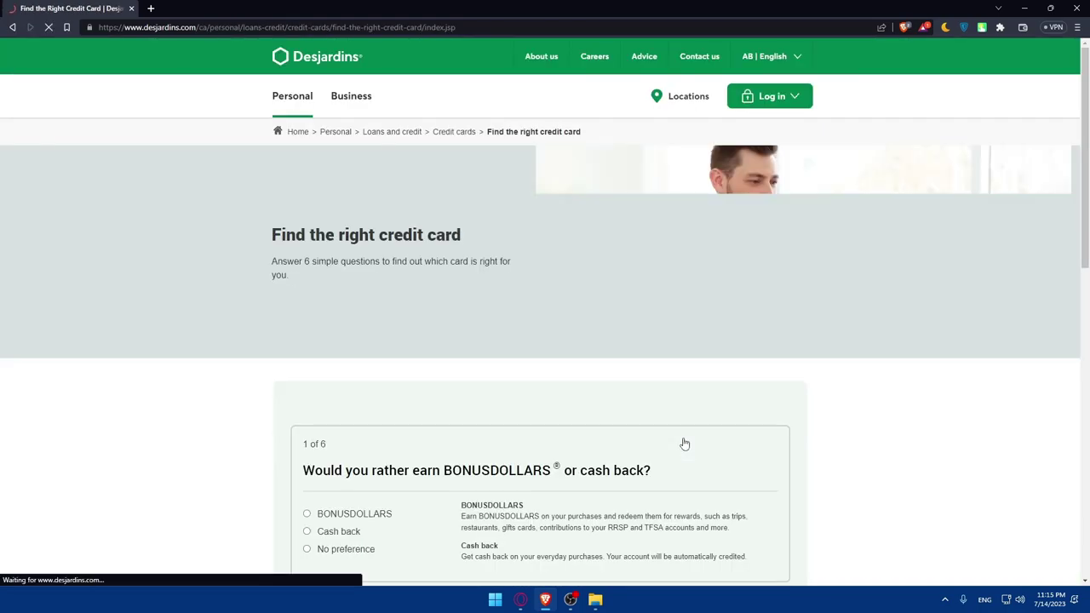
{"action": "scroll", "coordinate": [645, 440], "scroll_direction": "down", "scroll_amount": 2}
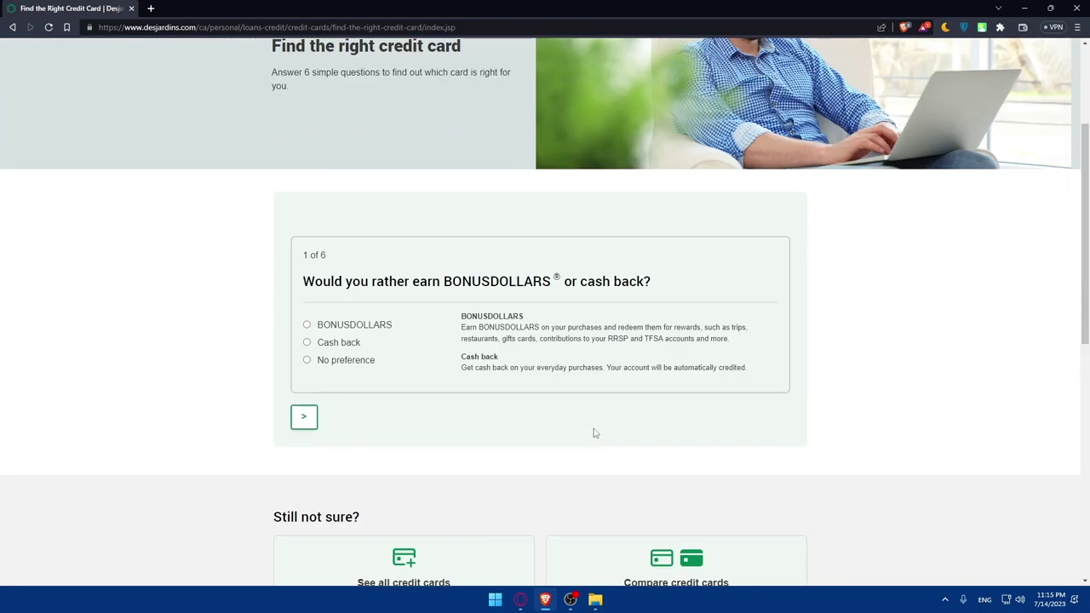
{"action": "scroll", "coordinate": [593, 431], "scroll_direction": "down", "scroll_amount": 4}
{"action": "scroll", "coordinate": [558, 370], "scroll_direction": "up", "scroll_amount": 1}
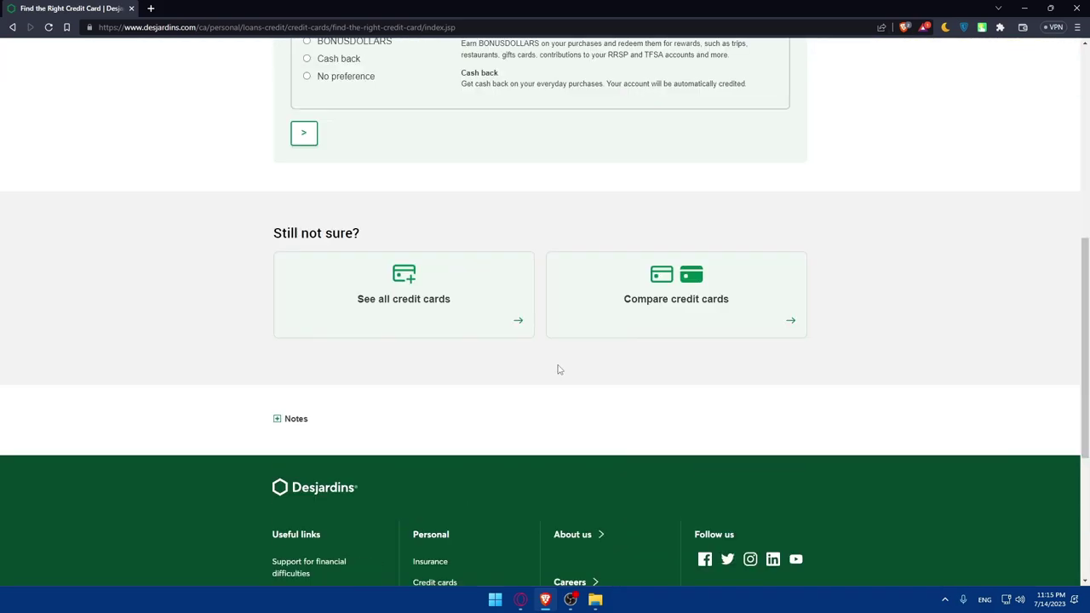
{"action": "scroll", "coordinate": [548, 272], "scroll_direction": "up", "scroll_amount": 2}
{"action": "key", "text": "alt+Left"}
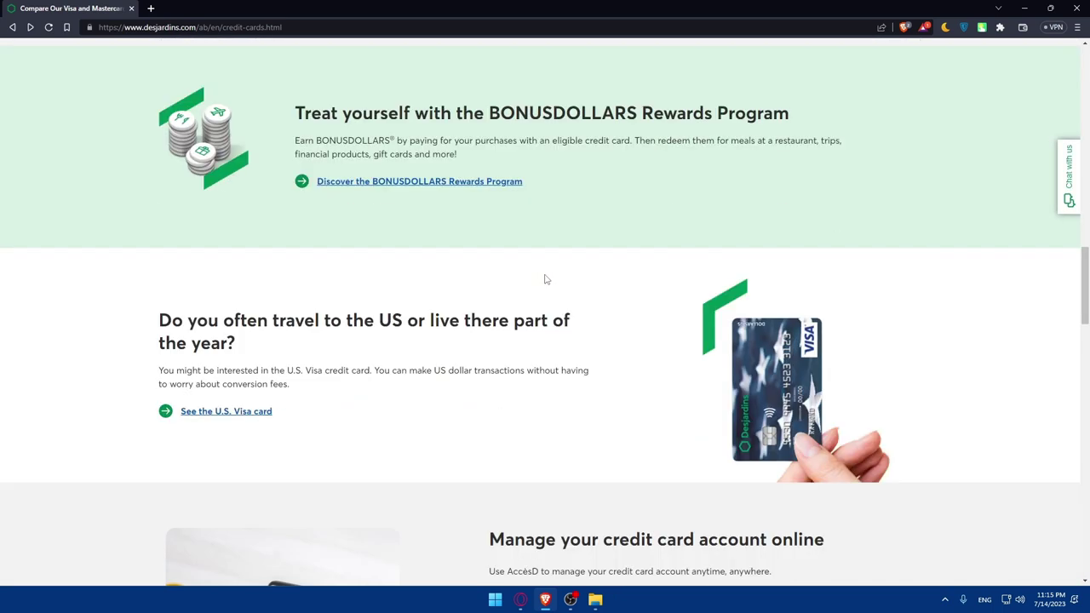
Scroll the Credit cards page through its FAQs and phone support hours.
{"action": "scroll", "coordinate": [546, 279], "scroll_direction": "down", "scroll_amount": 2}
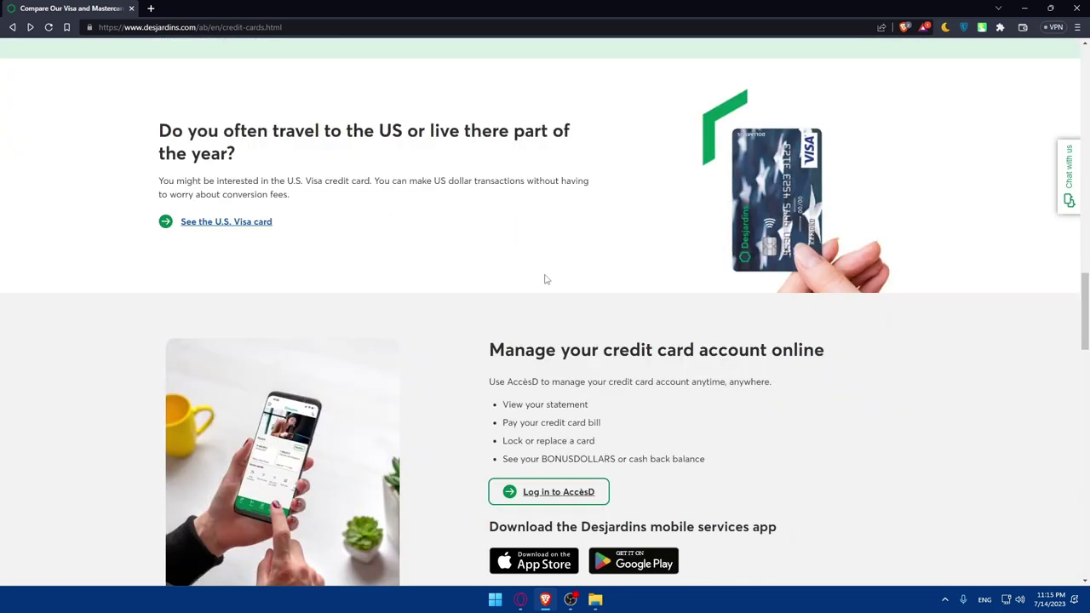
{"action": "scroll", "coordinate": [546, 279], "scroll_direction": "down", "scroll_amount": 2}
{"action": "scroll", "coordinate": [546, 279], "scroll_direction": "up", "scroll_amount": 2}
{"action": "scroll", "coordinate": [546, 279], "scroll_direction": "down", "scroll_amount": 4}
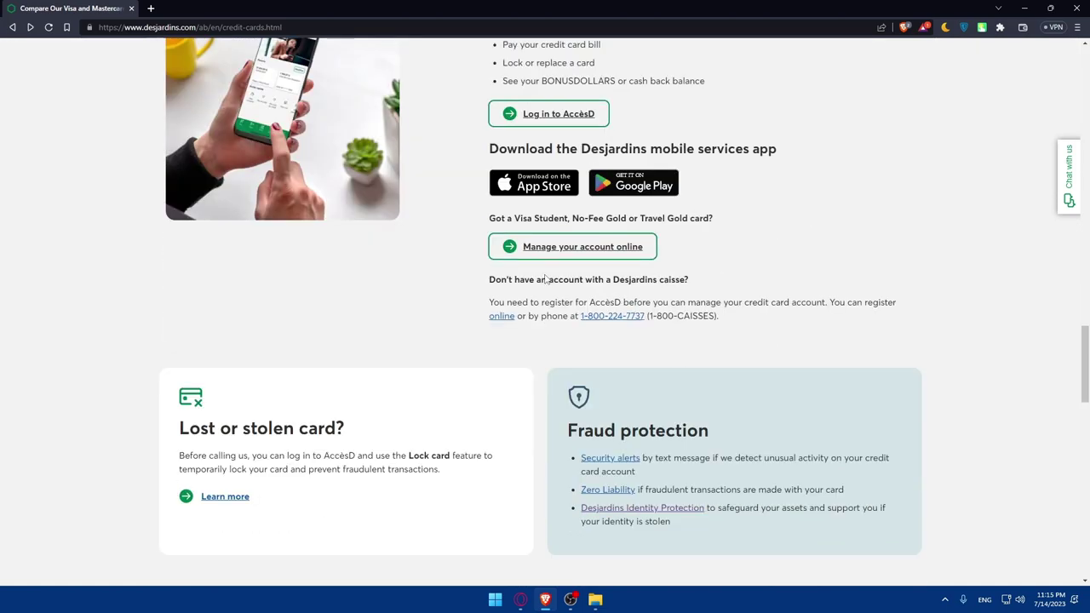
{"action": "scroll", "coordinate": [546, 280], "scroll_direction": "down", "scroll_amount": 2}
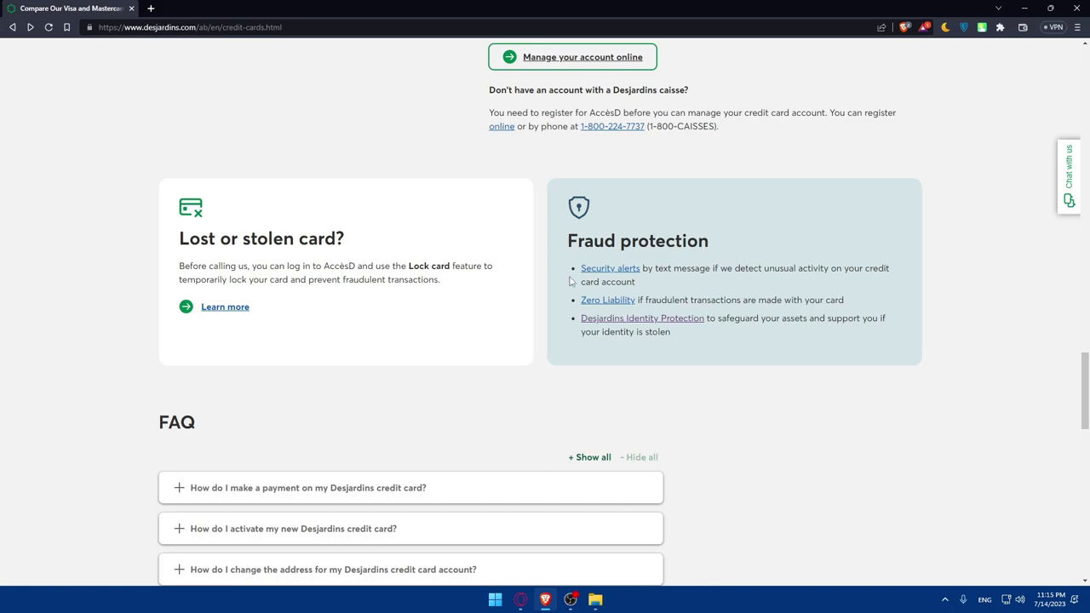
{"action": "scroll", "coordinate": [433, 247], "scroll_direction": "down", "scroll_amount": 6}
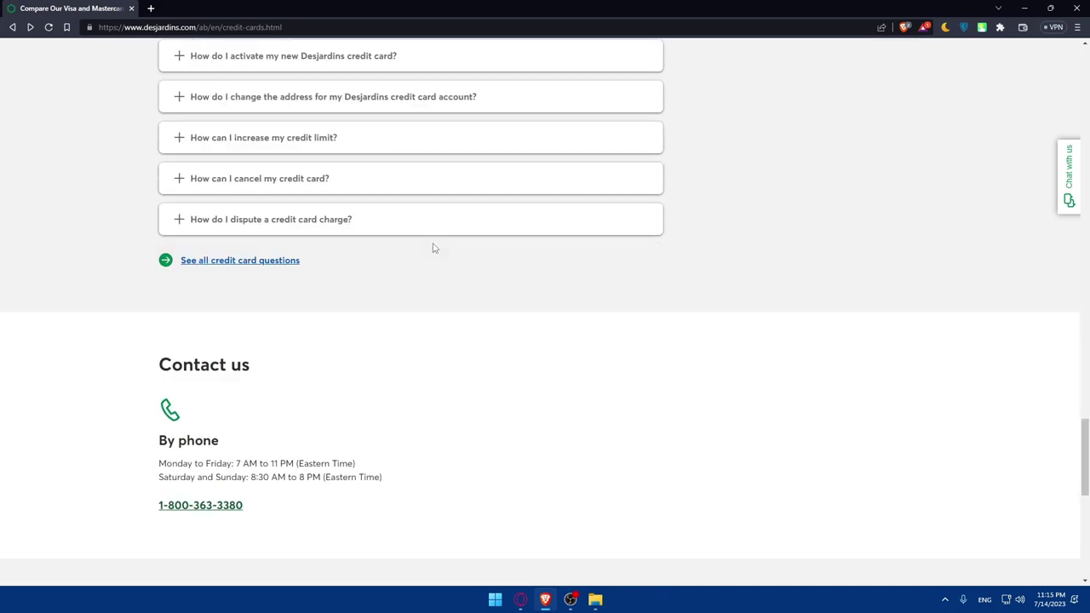
{"action": "scroll", "coordinate": [432, 248], "scroll_direction": "down", "scroll_amount": 7}
{"action": "scroll", "coordinate": [432, 246], "scroll_direction": "up", "scroll_amount": 15}
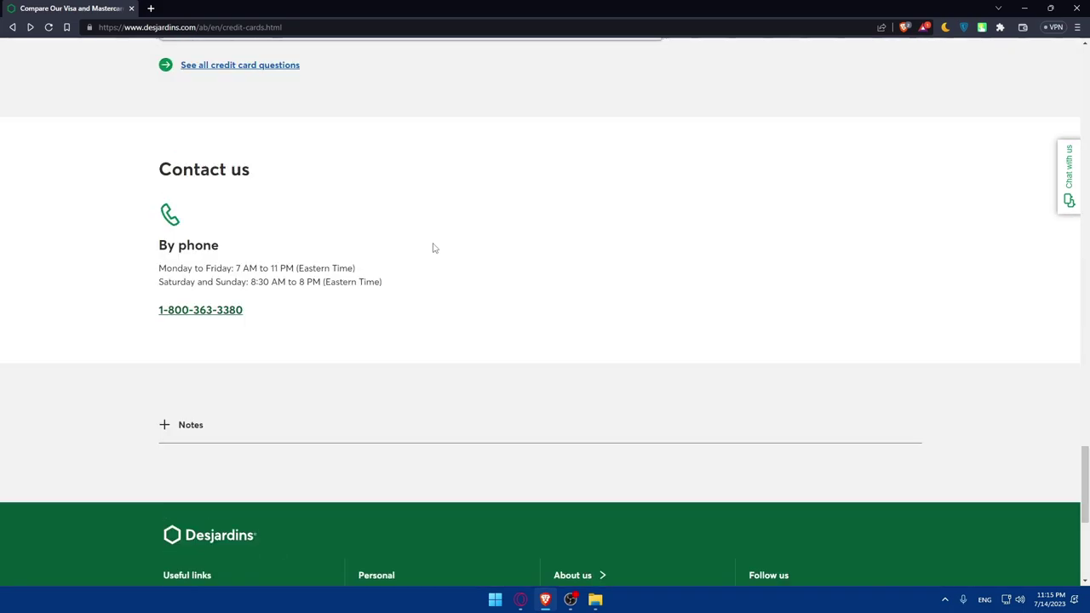